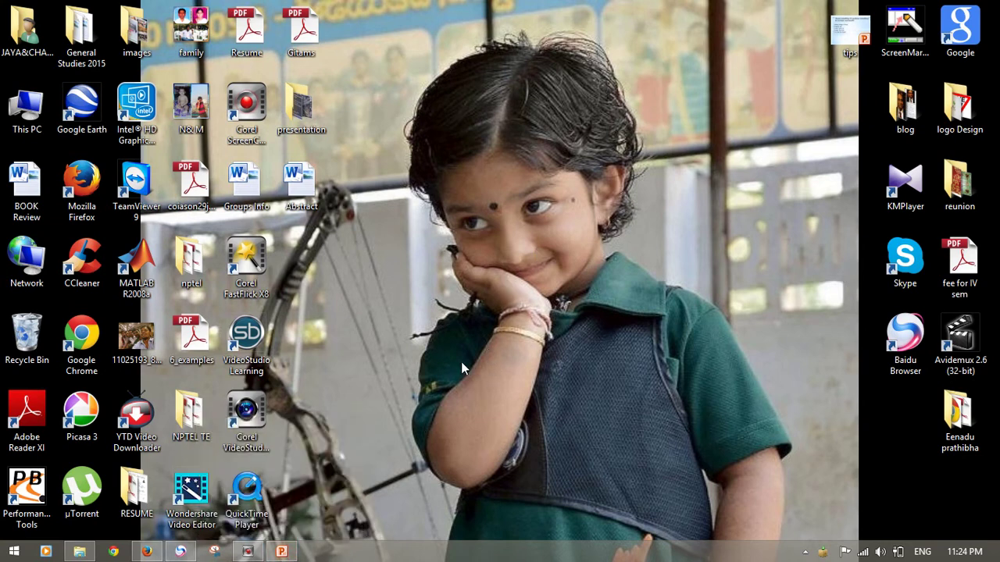
- Review the Google Earth tips item in the tips presentation, and return to the desktop
left_click(282, 552)
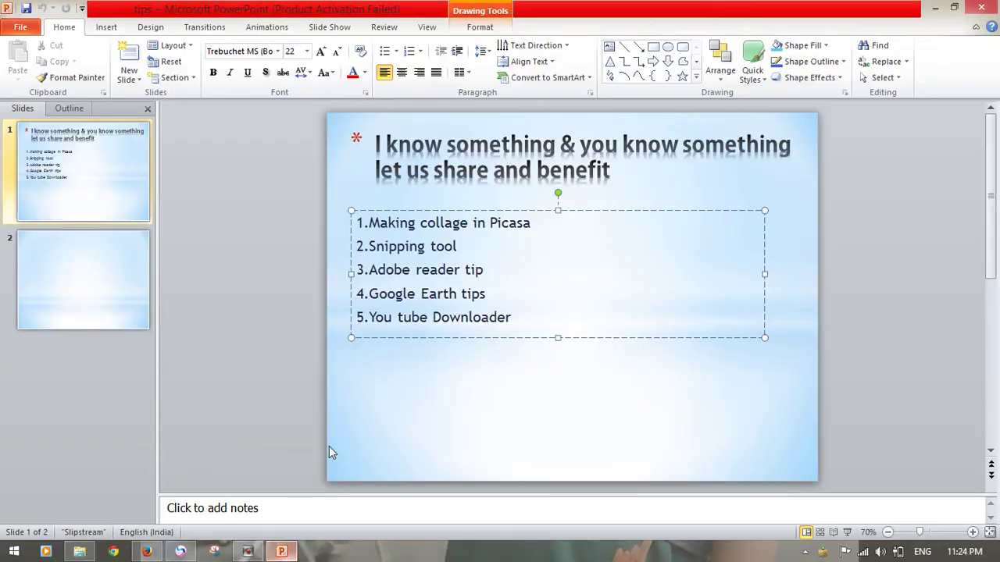
left_click_drag(494, 295, 357, 295)
left_click(451, 387)
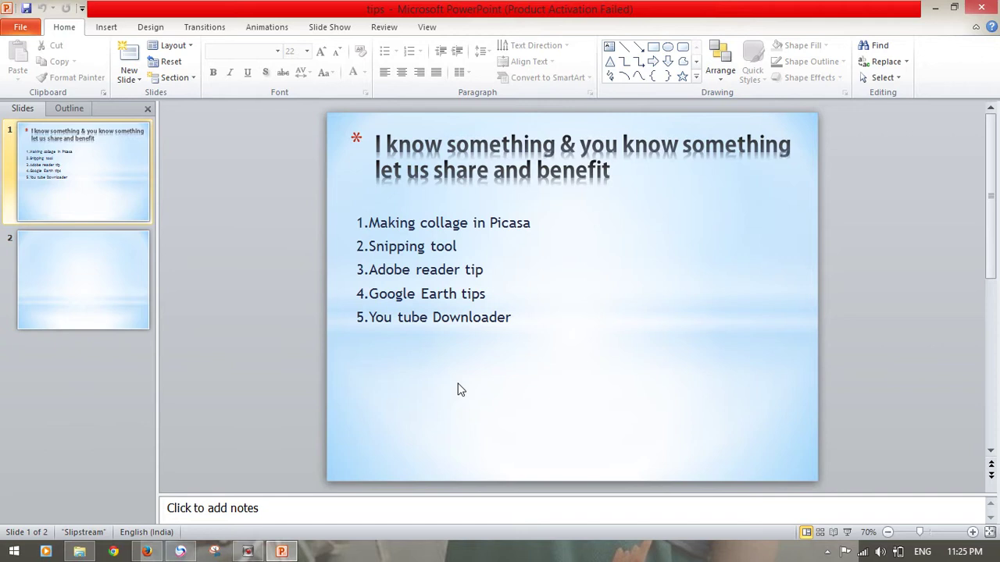
left_click(484, 295)
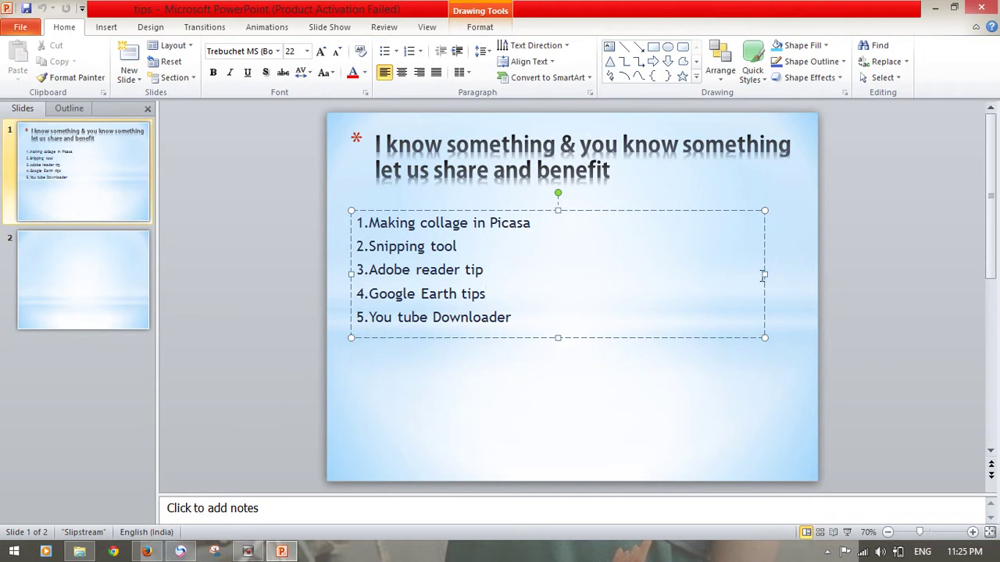
left_click_drag(764, 273, 785, 275)
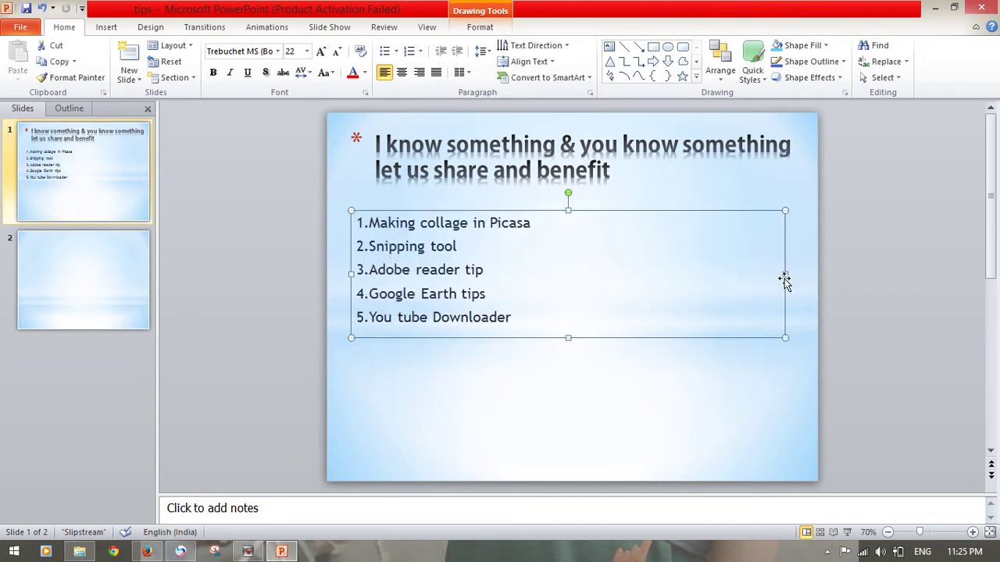
left_click(487, 294)
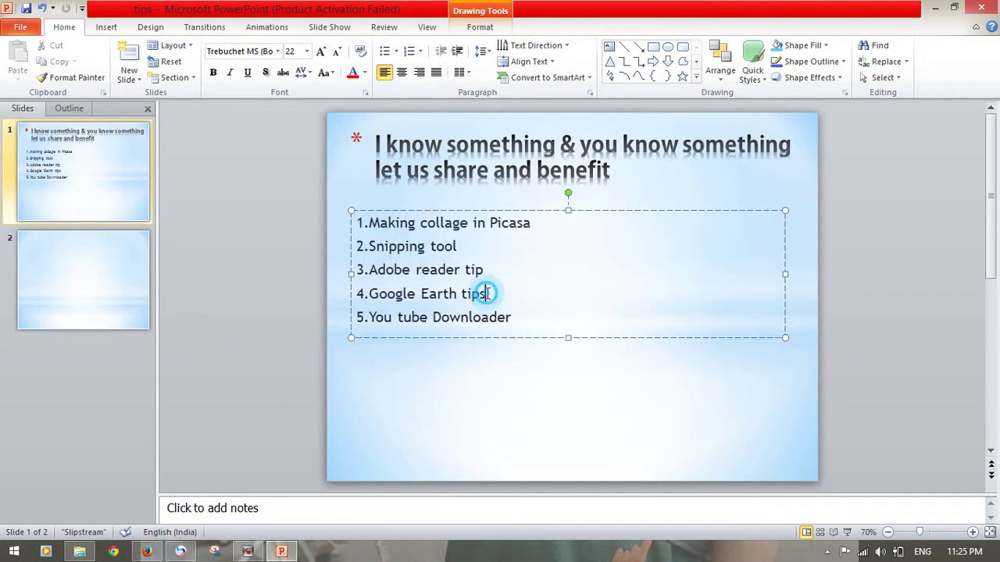
left_click(935, 7)
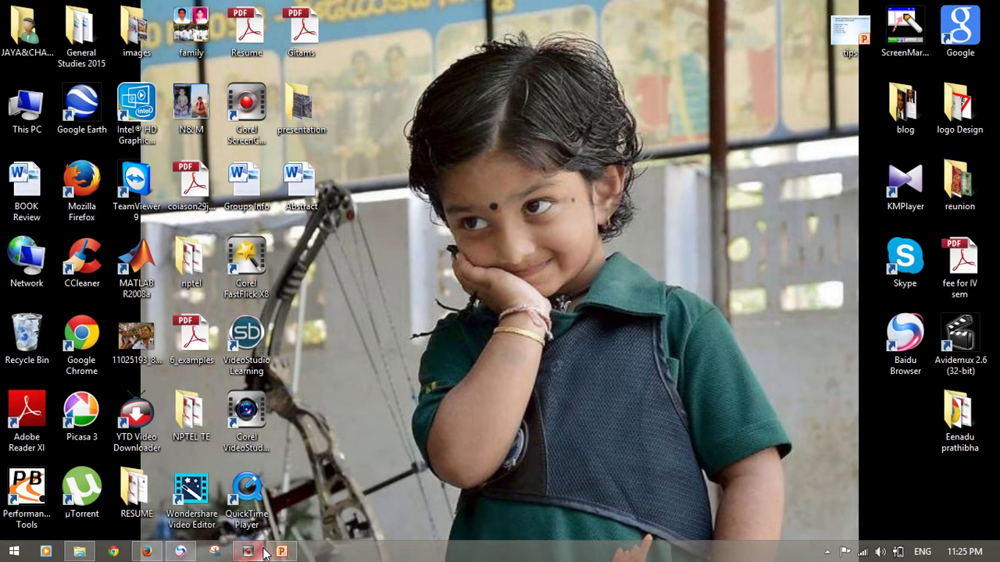
mouse_move(264, 553)
left_click(264, 518)
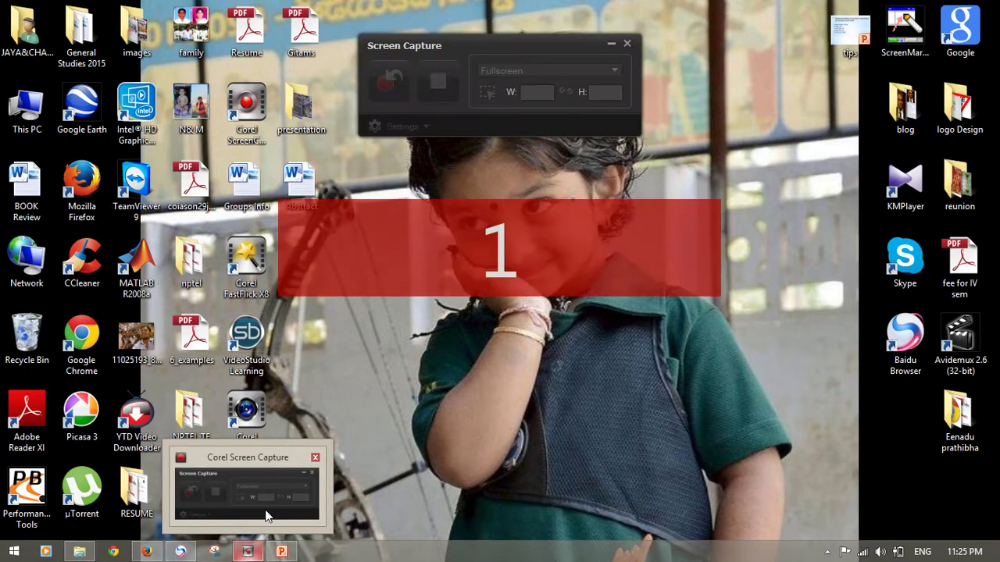
left_click(281, 553)
type("s")
left_click(281, 553)
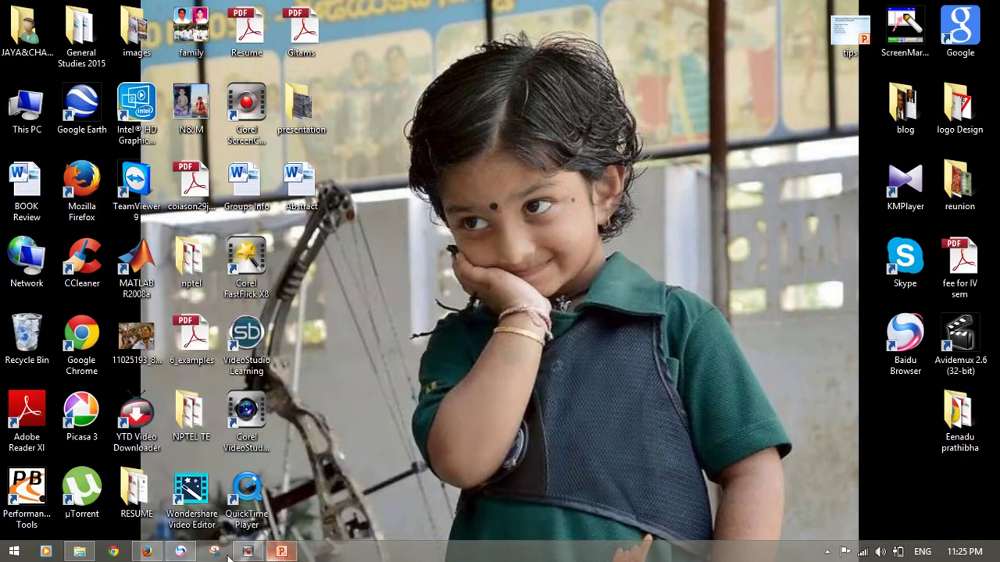
- Launch Google Earth and dismiss its start-up tip
double_click(89, 136)
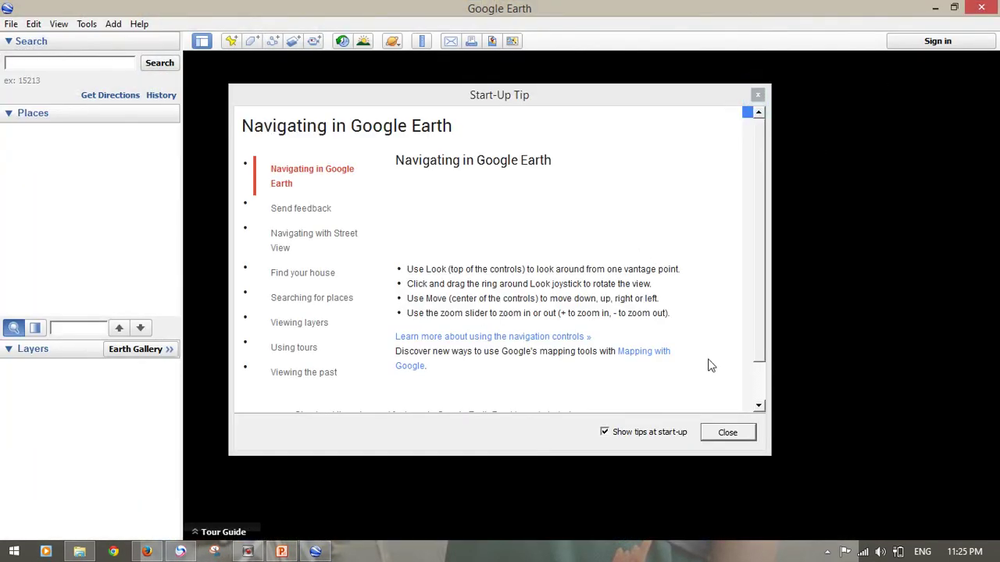
left_click(726, 434)
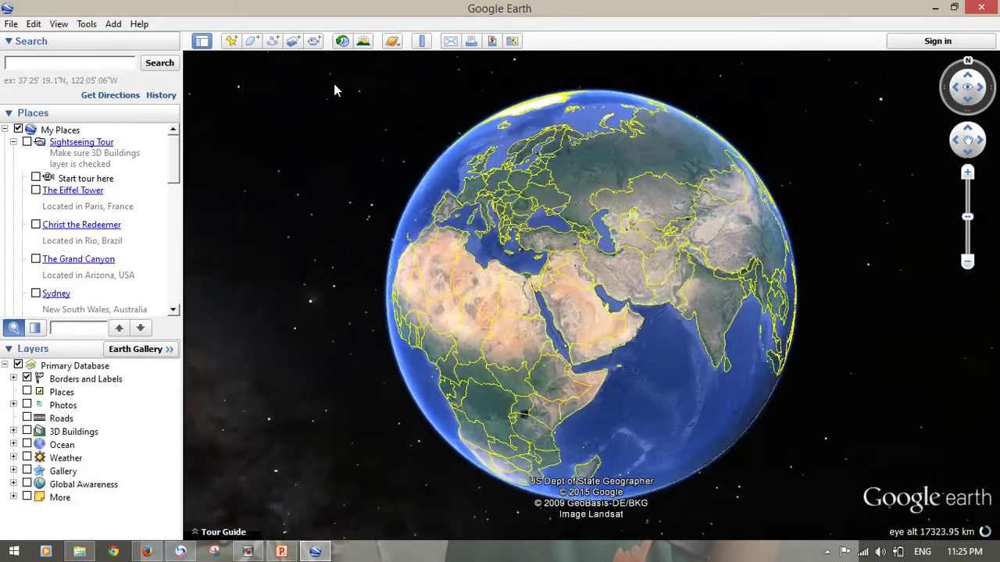
- Search for "SVNIT, Surat, Gujarat" and fly to the suggested location
type("Svn")
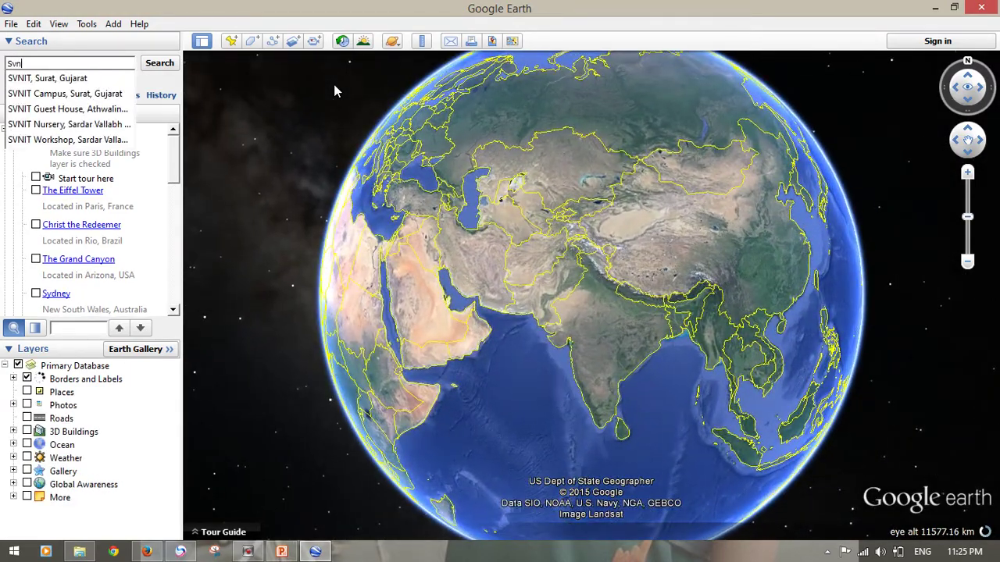
type("it")
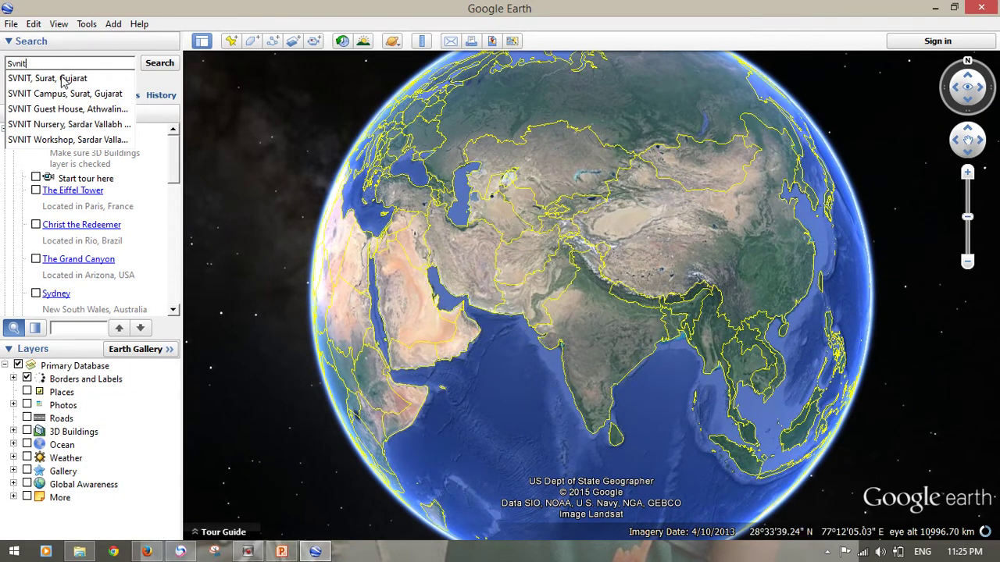
left_click(63, 78)
left_click(159, 64)
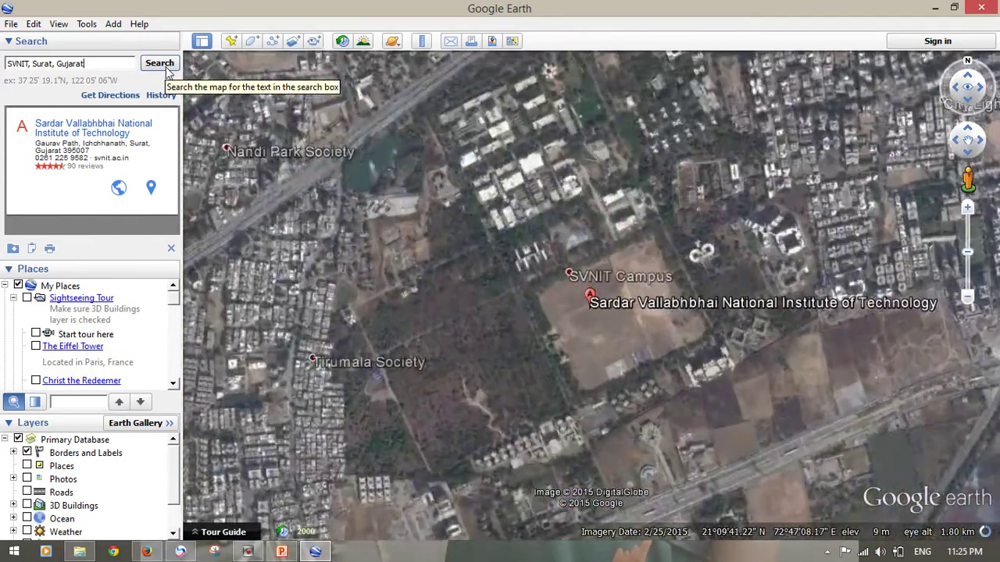
- Examine the main road and the roundabout at the northern entrance of the SVNIT campus up close
left_click(664, 239)
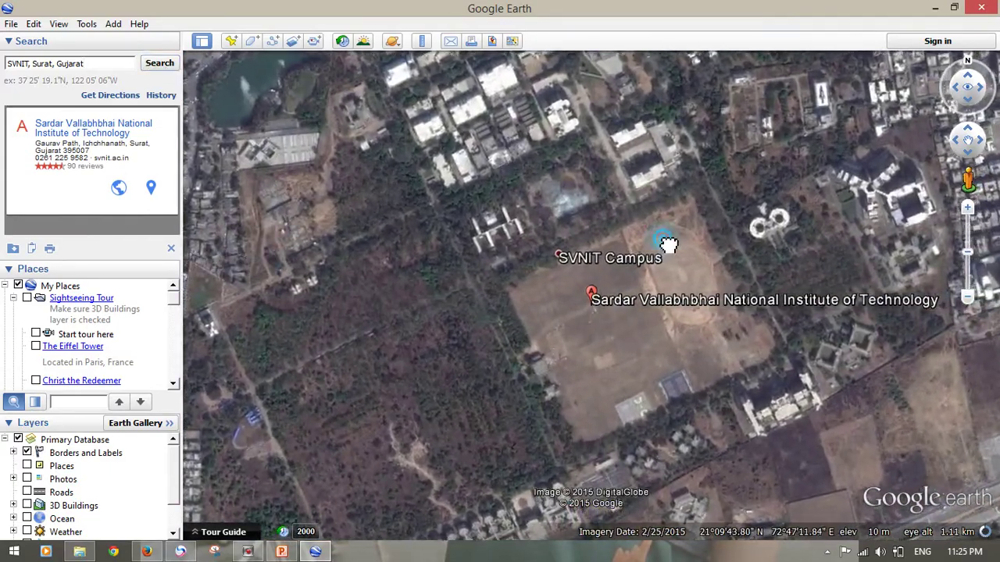
left_click_drag(668, 245, 659, 335)
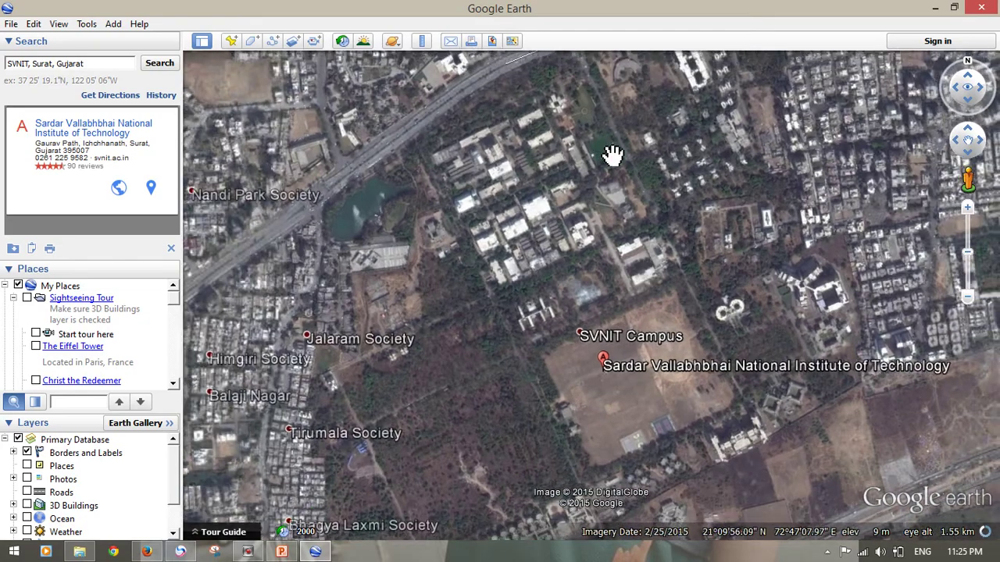
left_click_drag(611, 156, 621, 311)
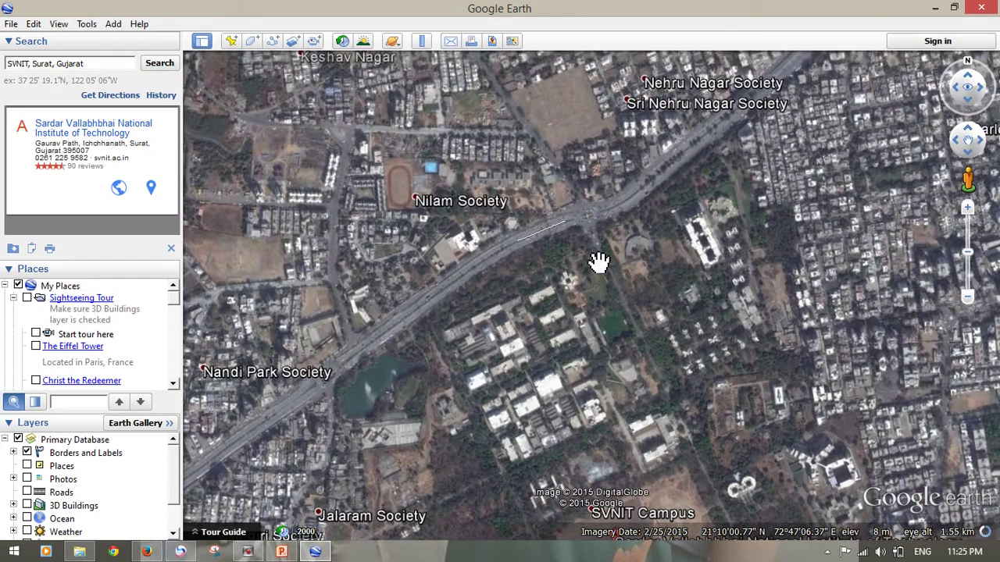
double_click(591, 254)
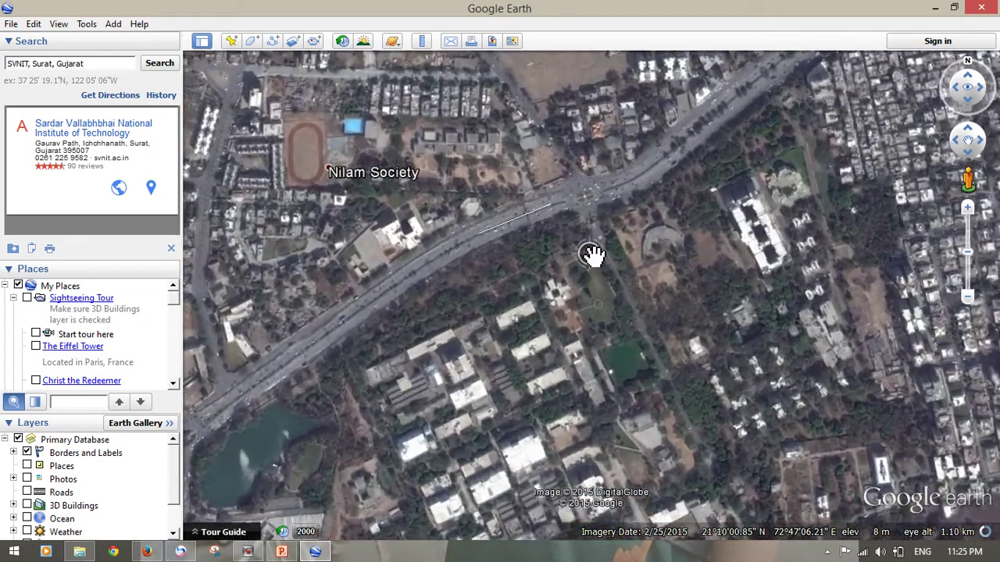
double_click(592, 246)
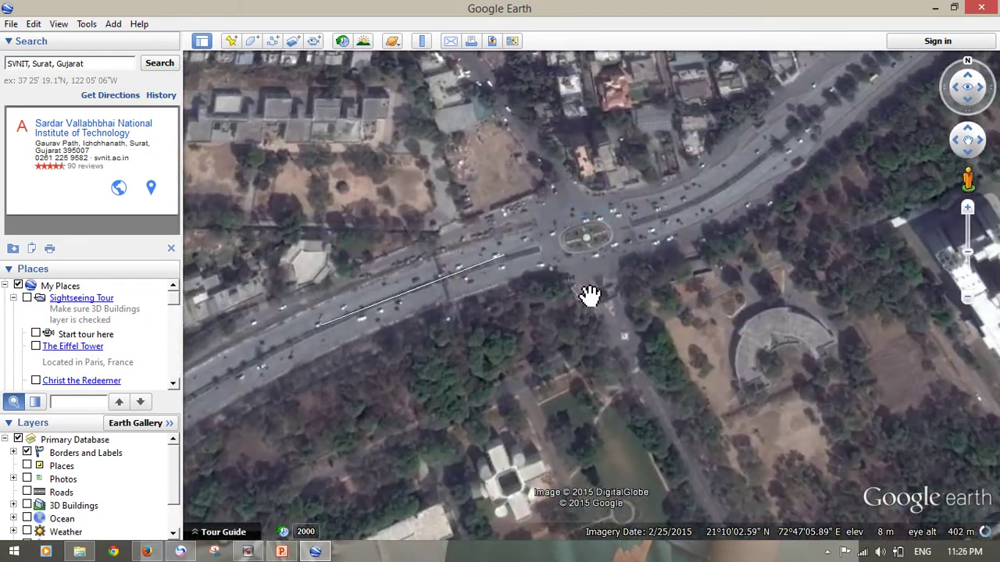
double_click(586, 283)
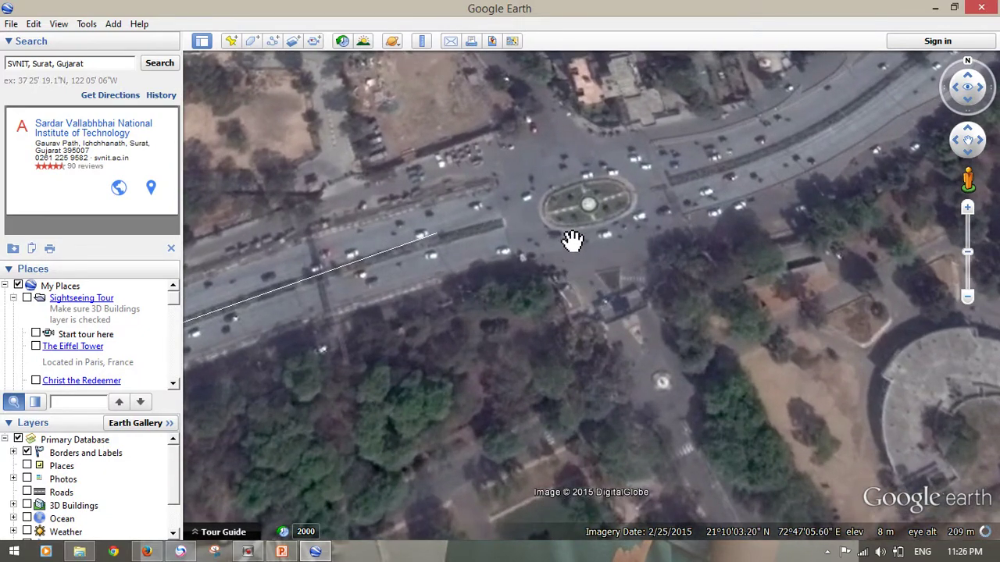
scroll(584, 230, "down", 2)
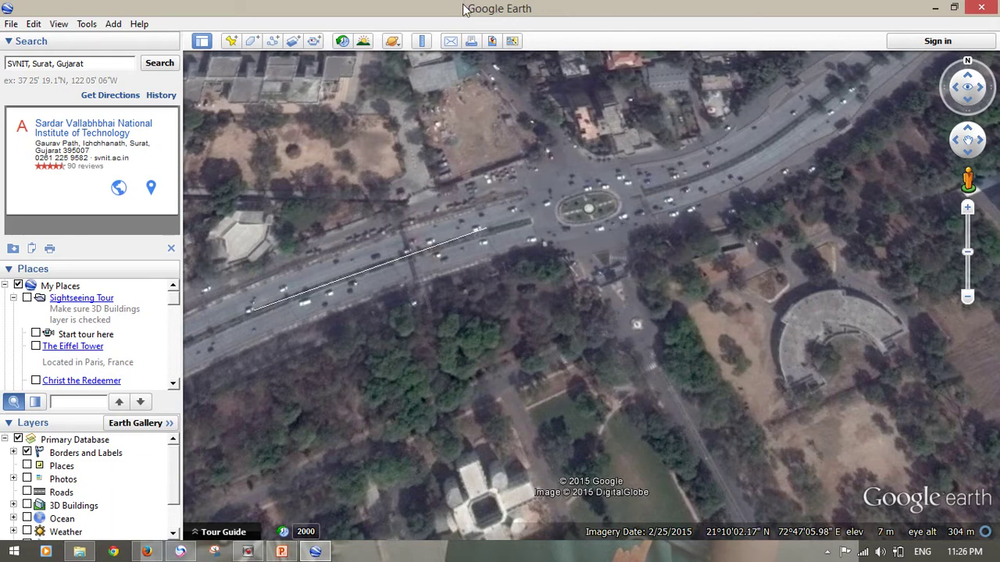
scroll(648, 234, "up", 2)
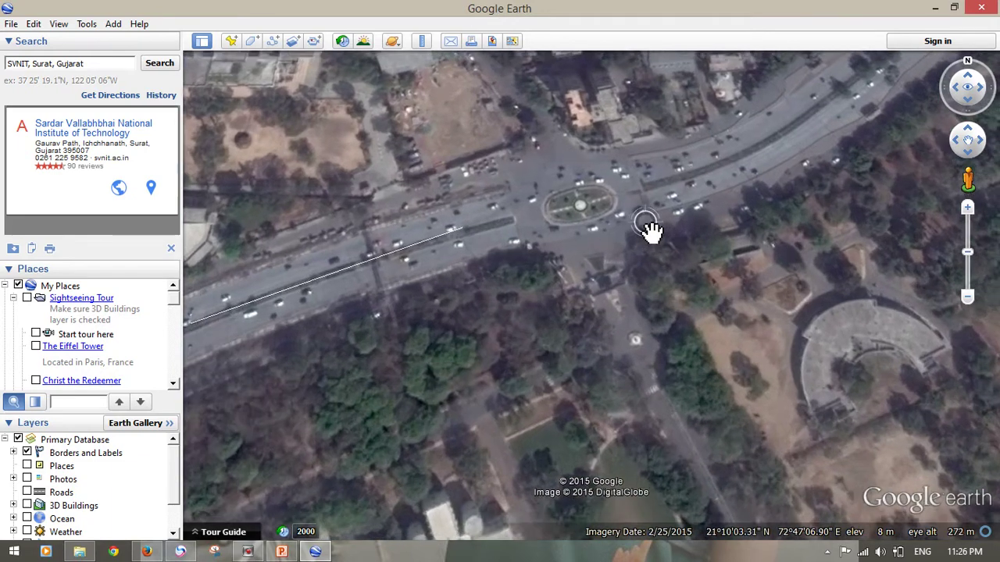
left_click_drag(616, 239, 663, 297)
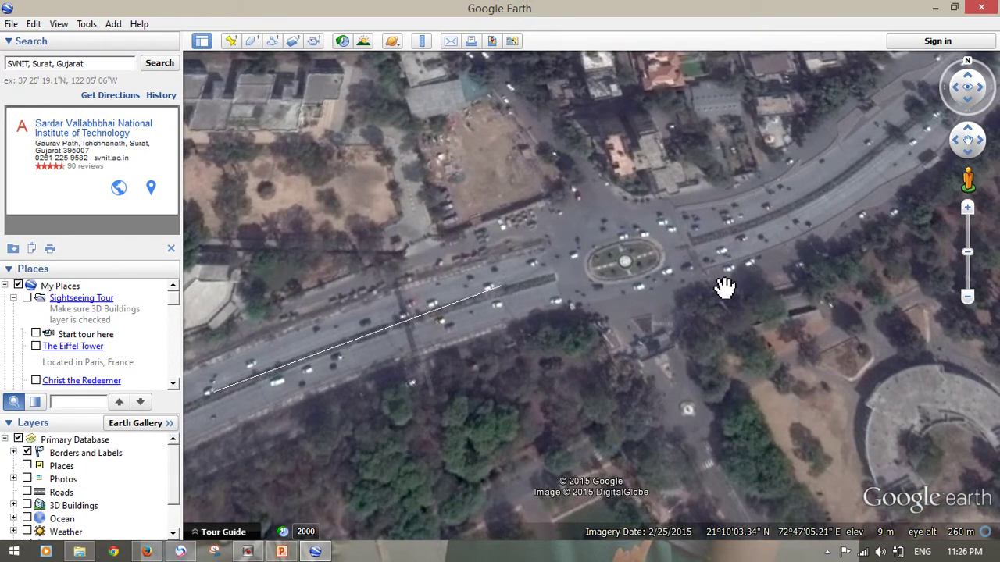
scroll(619, 278, "up", 2)
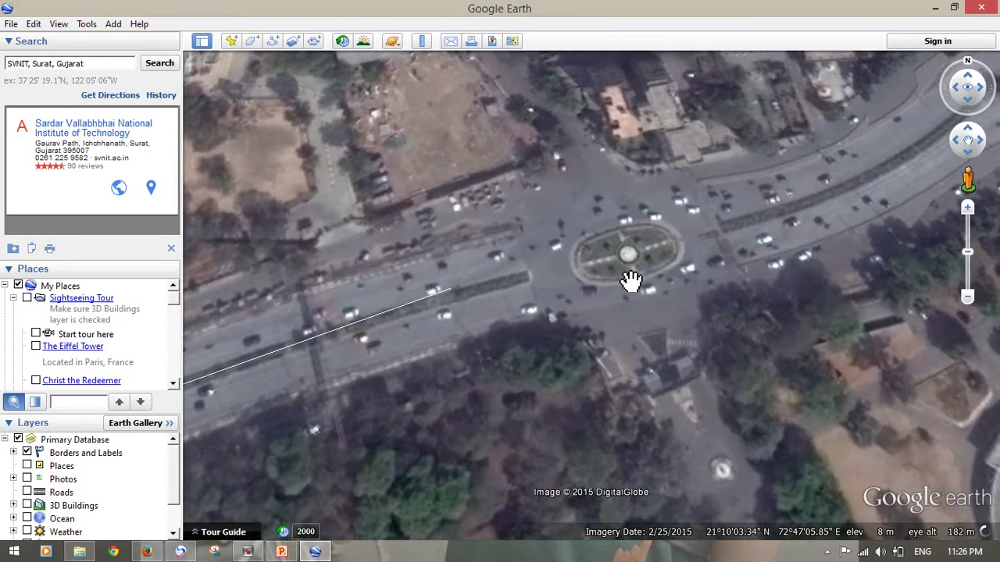
scroll(654, 297, "up", 1)
left_click_drag(654, 297, 625, 238)
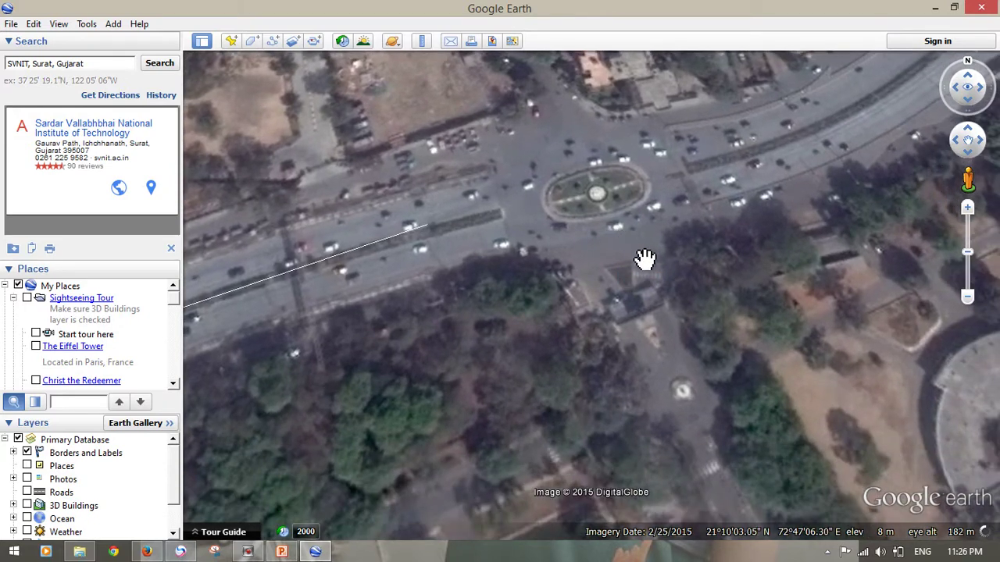
scroll(654, 254, "down", 2)
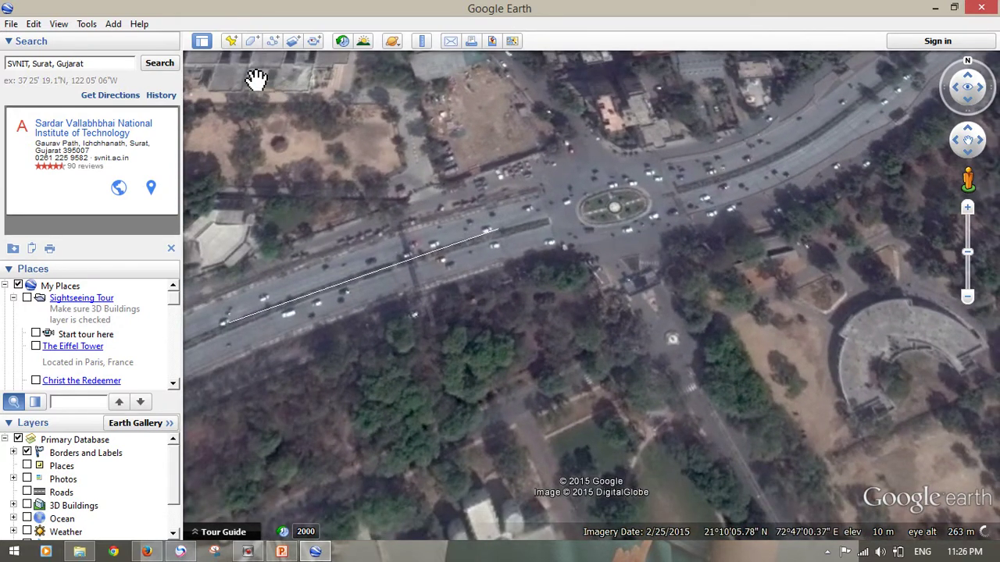
- Start a new placemark near the campus roundabout and give it the blue airplane icon
left_click(230, 47)
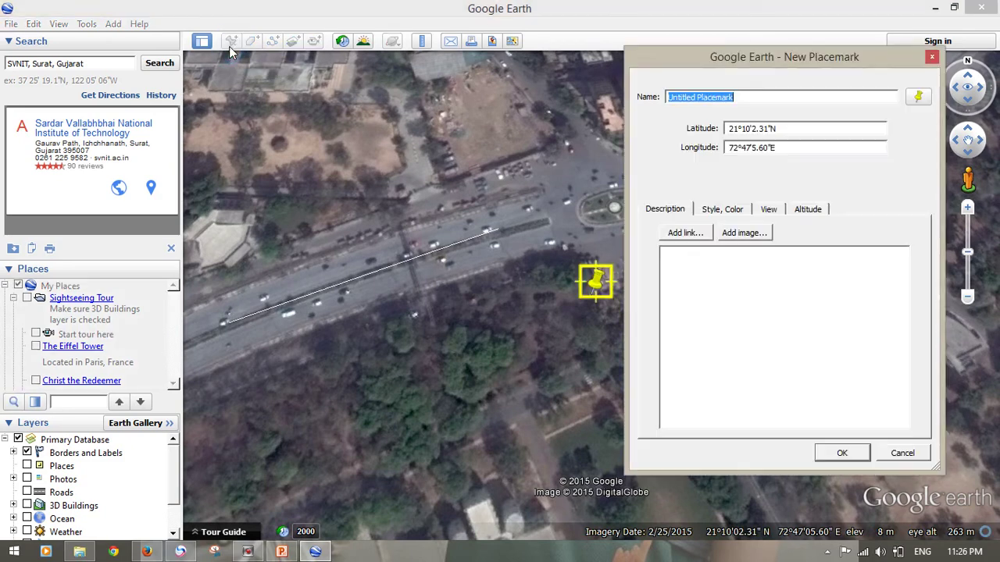
left_click(919, 99)
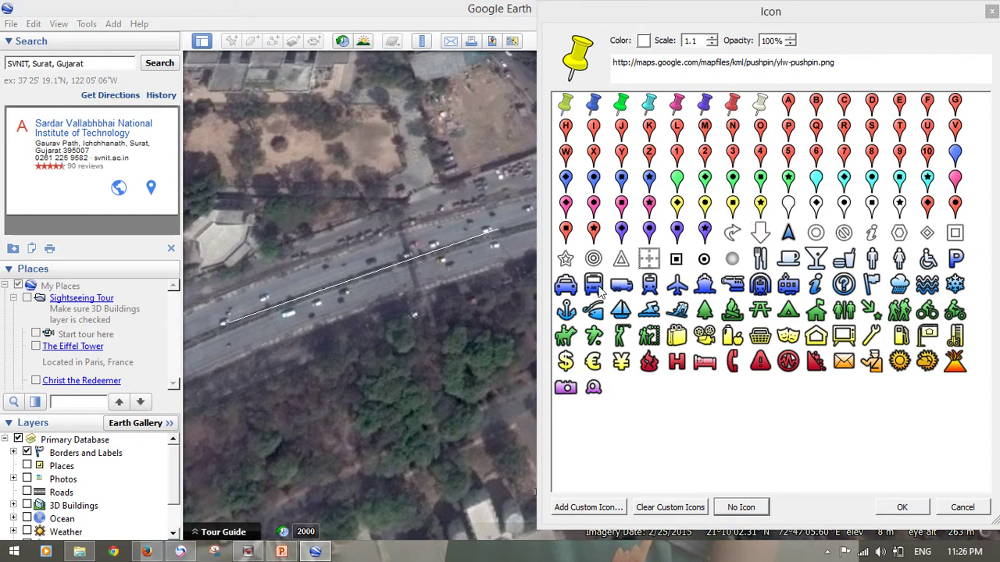
left_click(677, 286)
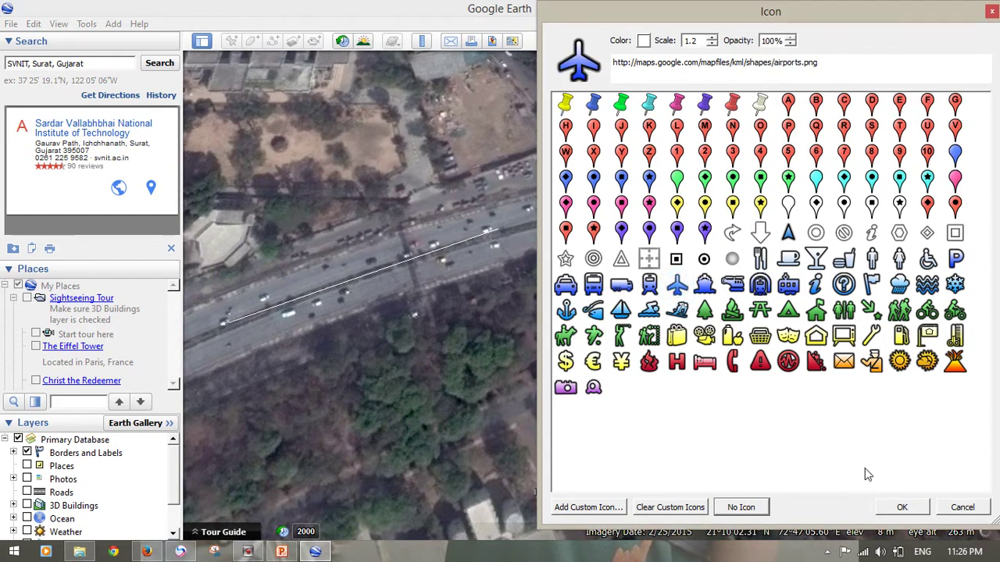
left_click(900, 507)
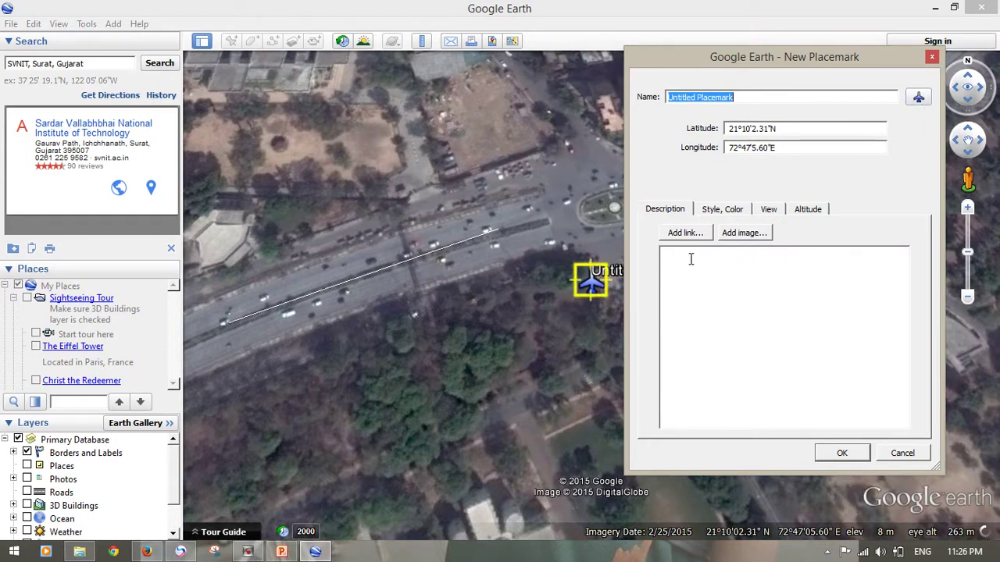
- Set the placemark's icon color to pure blue from the basic colors
left_click(734, 211)
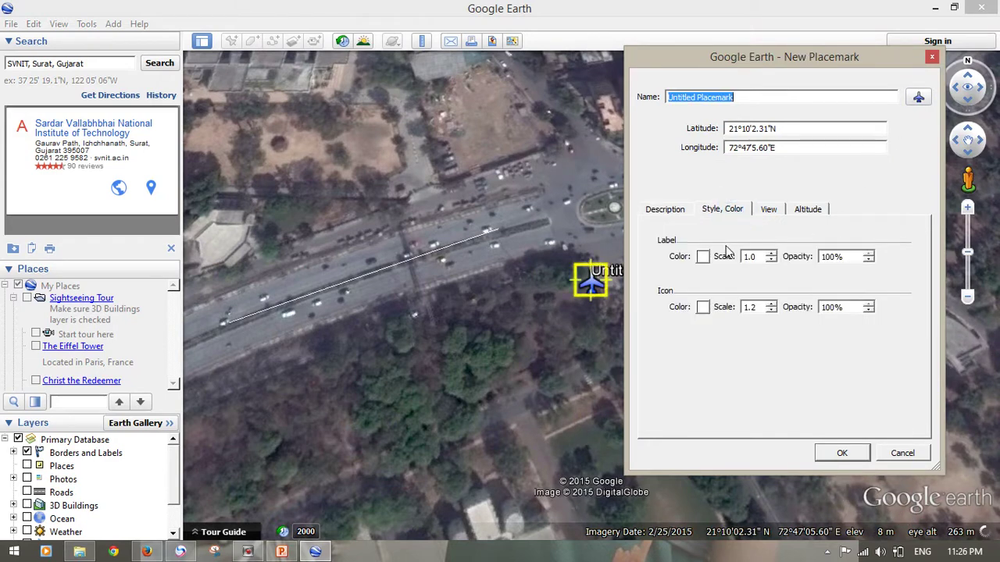
left_click(703, 307)
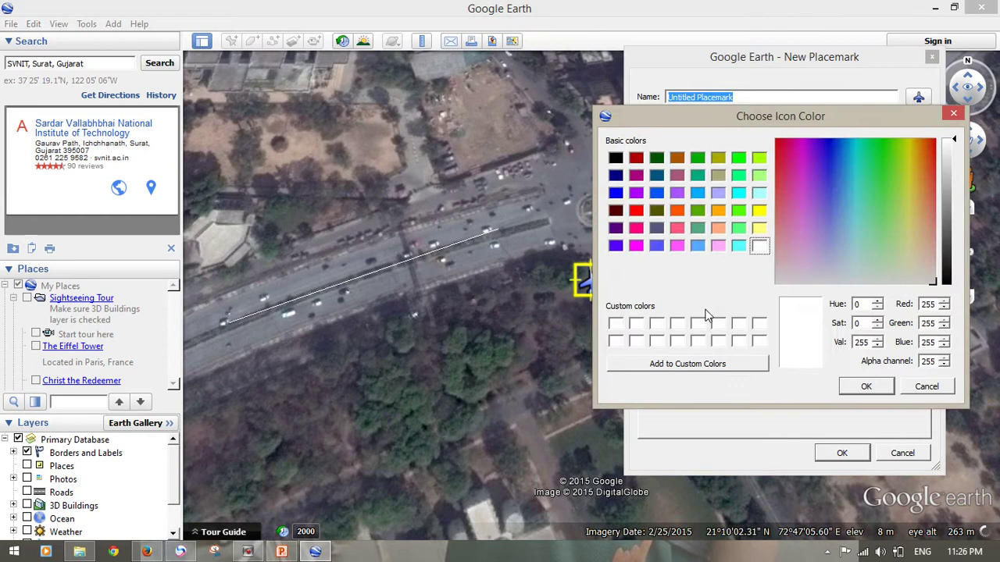
left_click(616, 194)
left_click(855, 386)
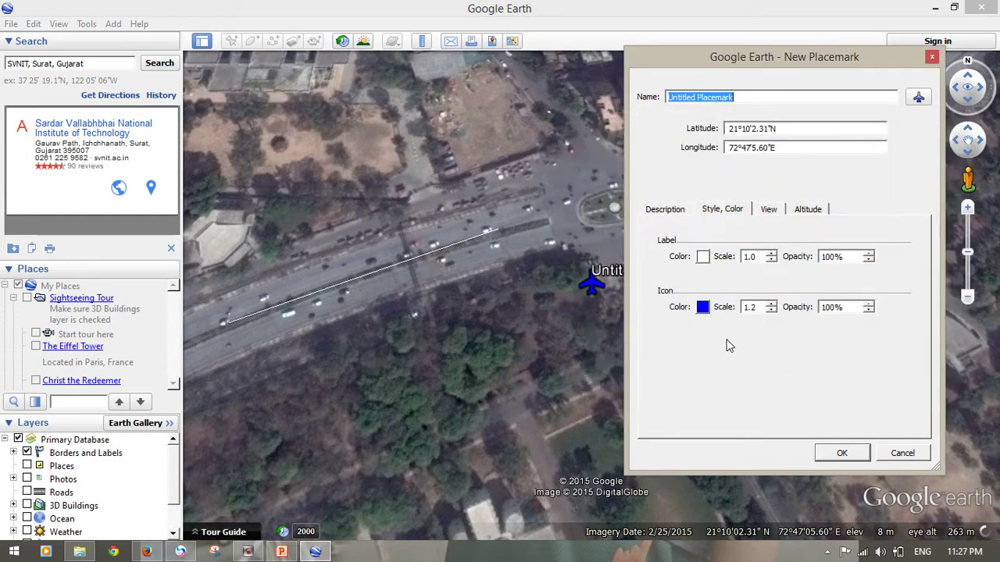
- Move the placemark onto the main road southwest of the roundabout and name it "AirPort Road"
left_click_drag(590, 293, 260, 350)
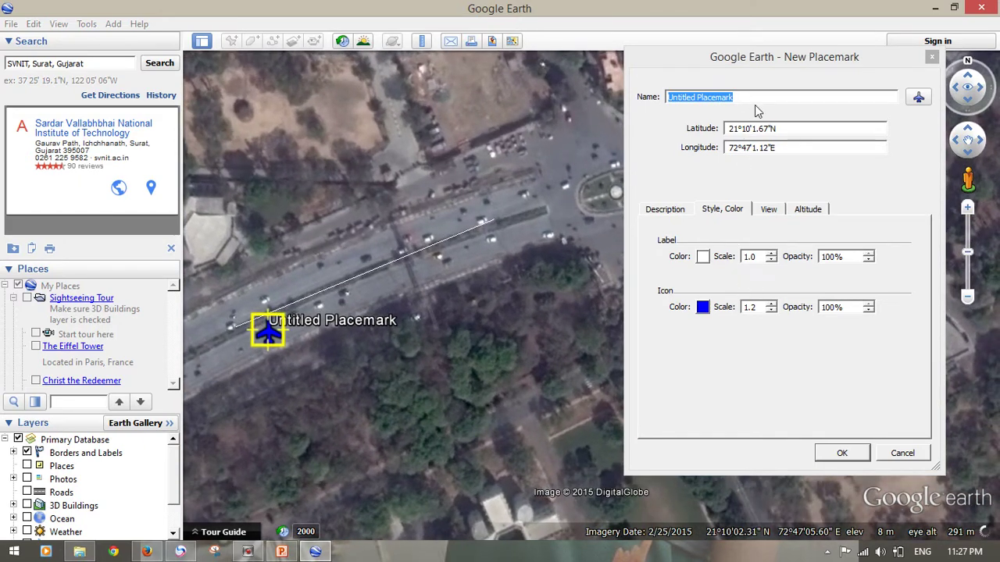
left_click(748, 96)
key("BackSpace")
key("BackSpace")
key("BackSpace")
key("BackSpace")
key("BackSpace")
key("BackSpace")
key("BackSpace")
key("BackSpace")
key("BackSpace")
key("BackSpace")
key("BackSpace")
key("BackSpace")
key("BackSpace")
key("BackSpace")
key("BackSpace")
key("BackSpace")
key("BackSpace")
key("BackSpace")
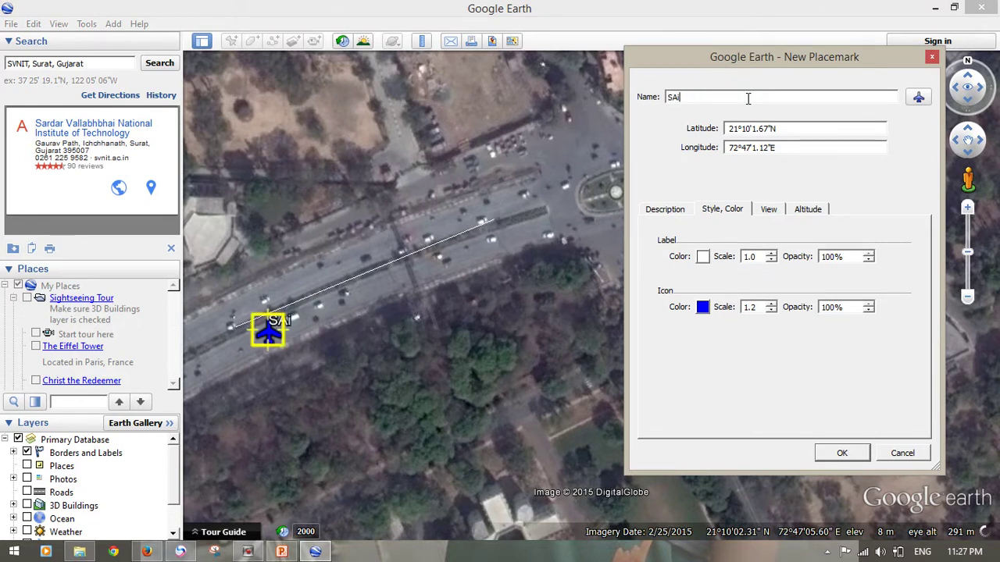
type("AirPort Road")
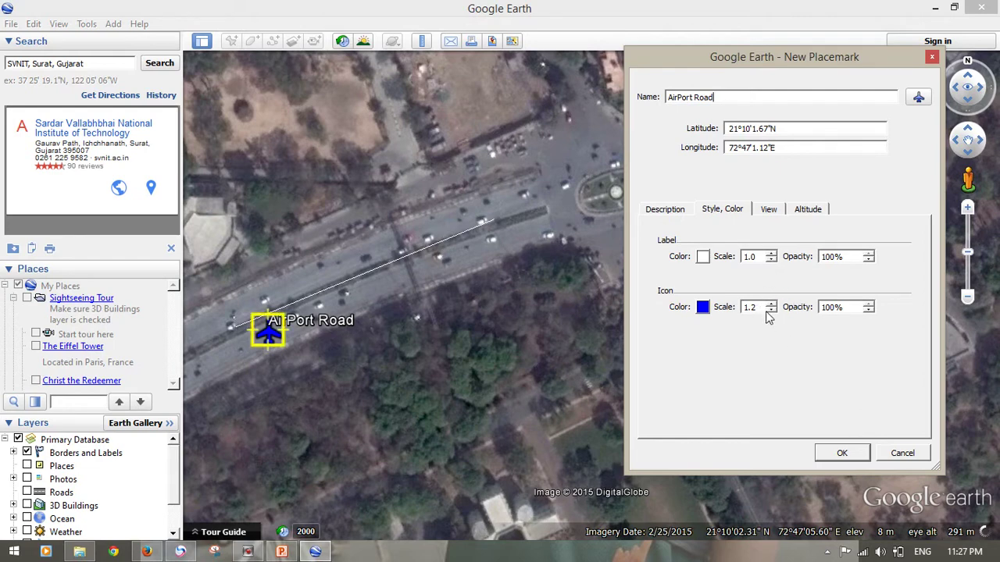
- Save the AirPort Road placemark and start a new placemark east of the roundabout with the blue train icon
left_click(845, 456)
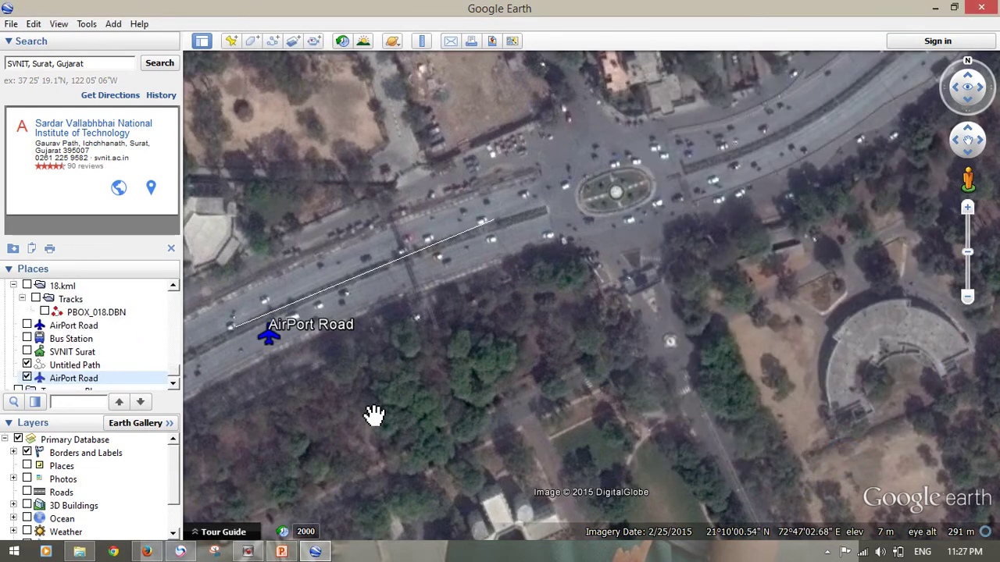
left_click_drag(320, 352, 317, 293)
left_click_drag(477, 275, 367, 352)
left_click_drag(541, 273, 630, 212)
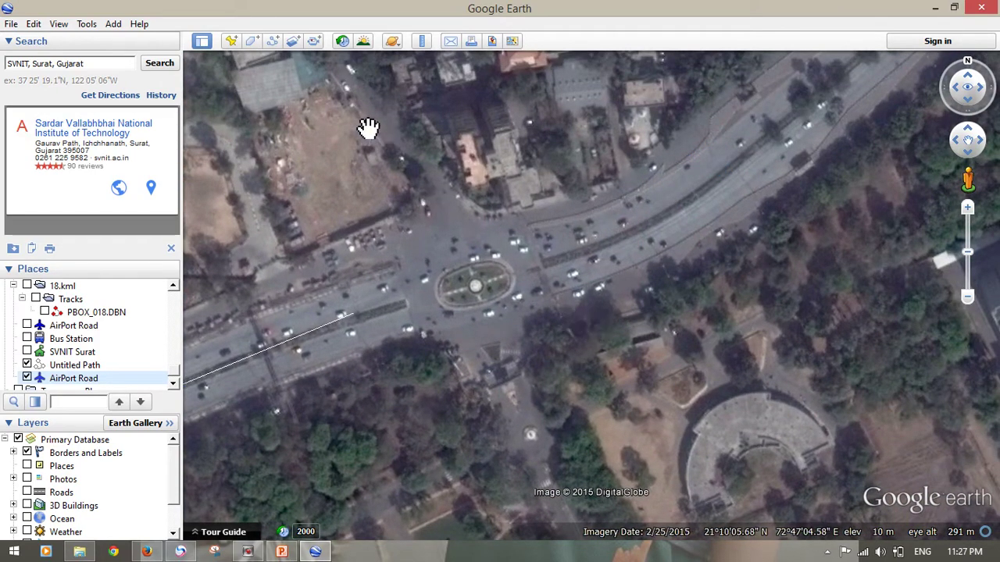
left_click(233, 42)
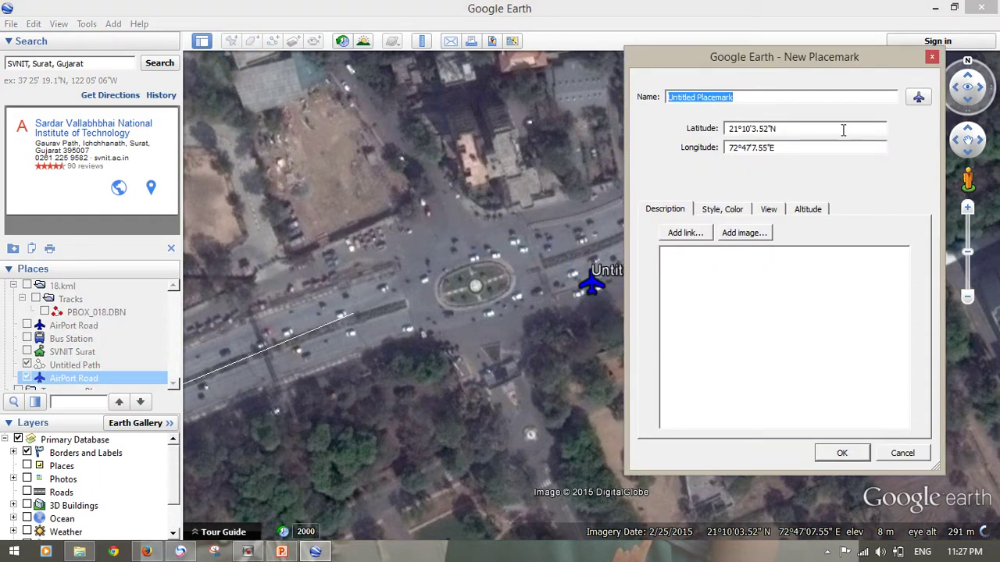
left_click(918, 97)
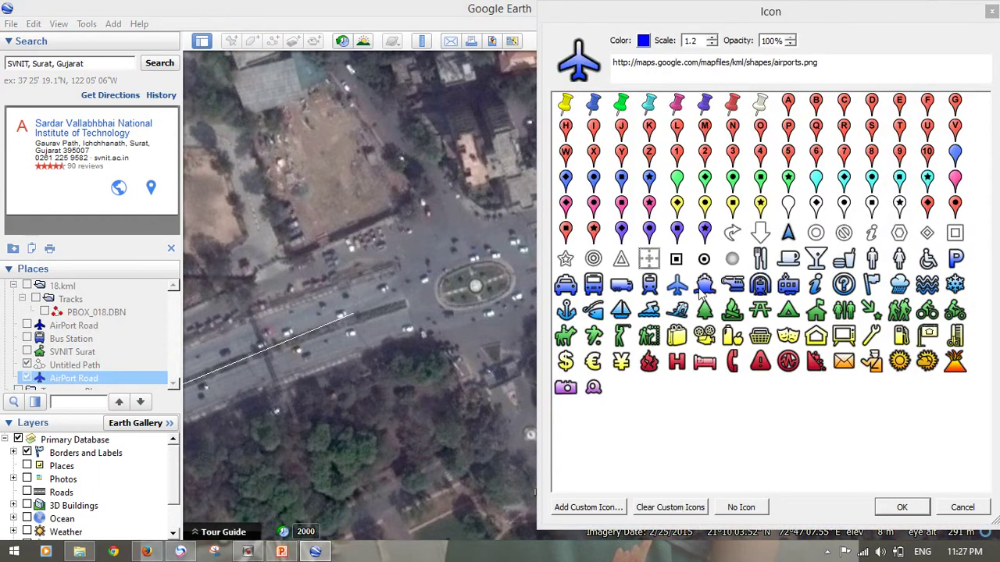
left_click(654, 288)
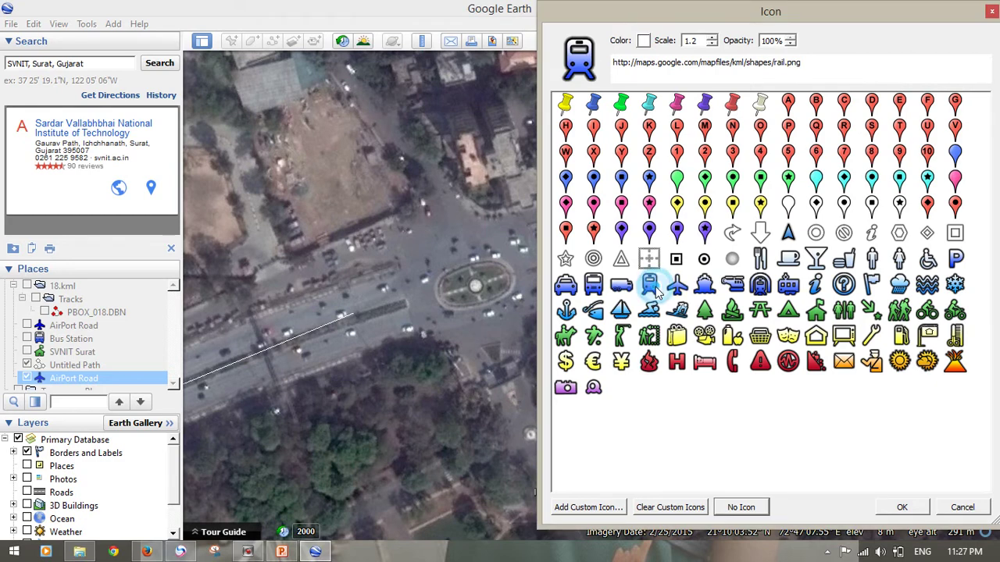
left_click(903, 508)
- Move the new placemark onto the main road northeast of the roundabout
left_click_drag(594, 236, 613, 232)
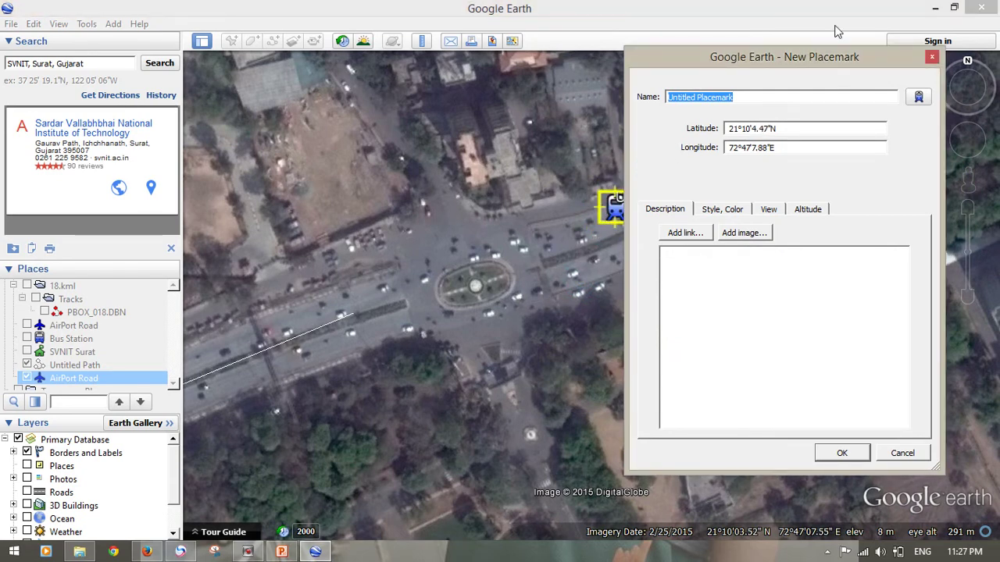
left_click_drag(831, 62, 435, 184)
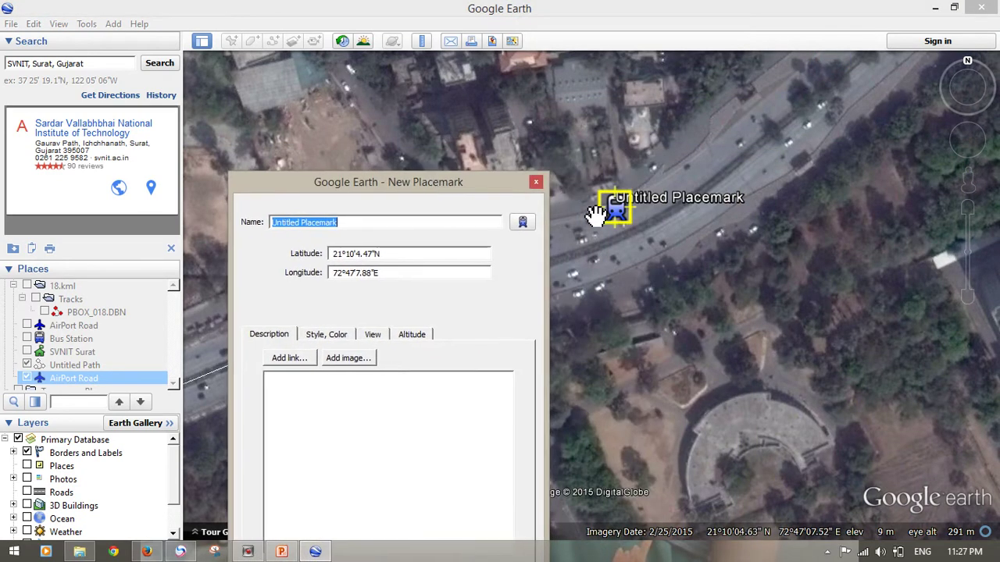
left_click_drag(627, 212, 698, 189)
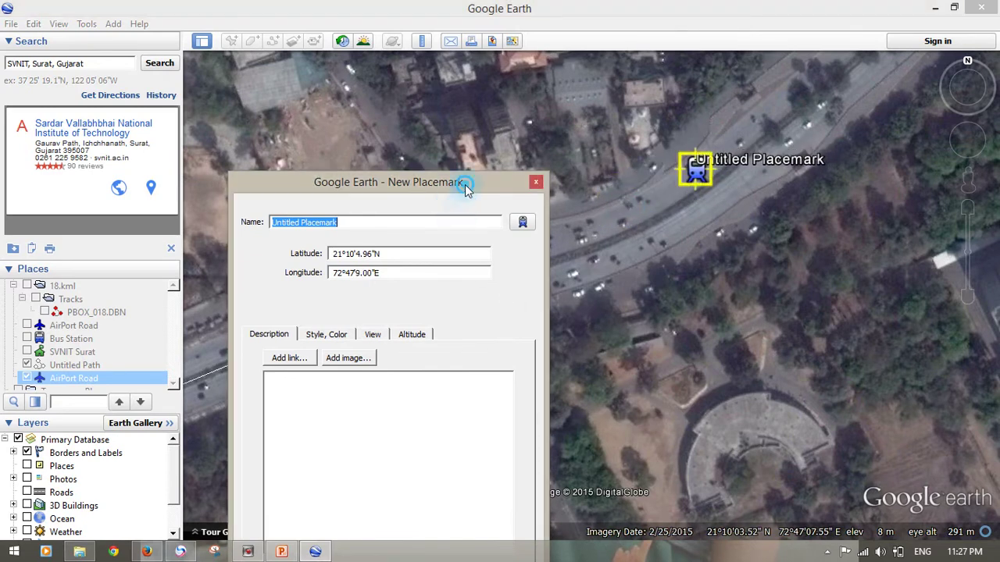
- Set the placemark's label color to the basic green with red 0, green 170 and blue 0
left_click_drag(464, 183, 504, 136)
left_click(375, 280)
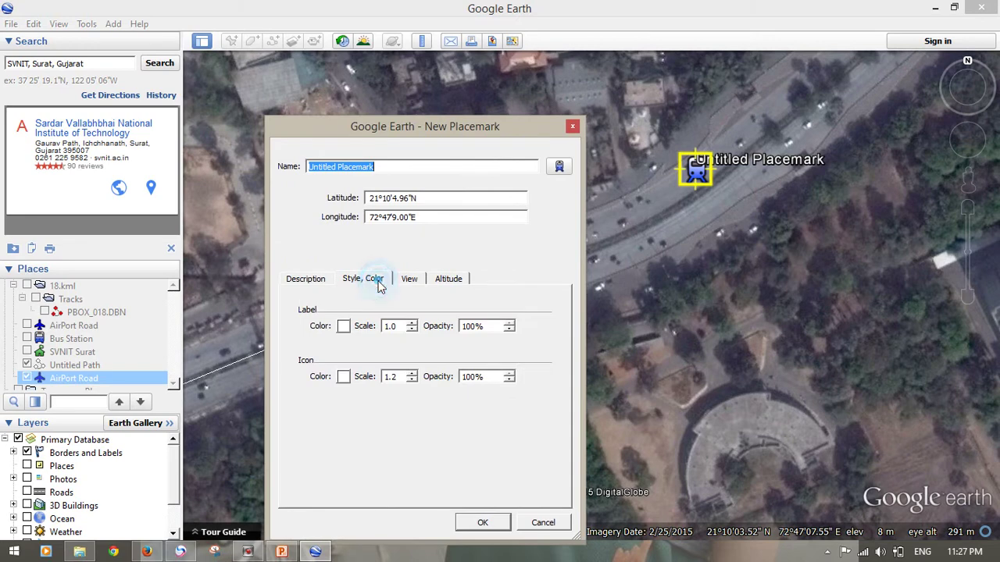
left_click(343, 325)
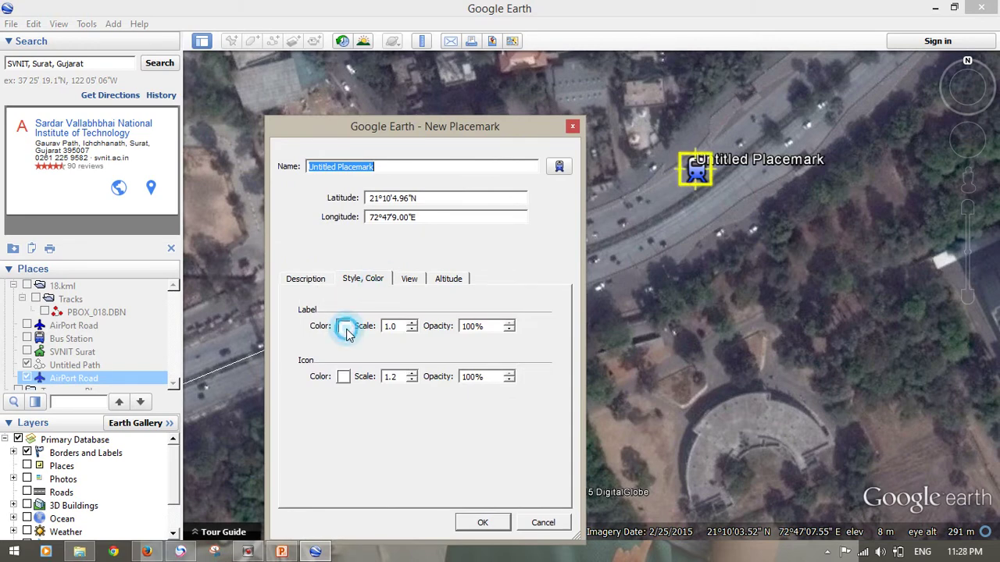
left_click(338, 228)
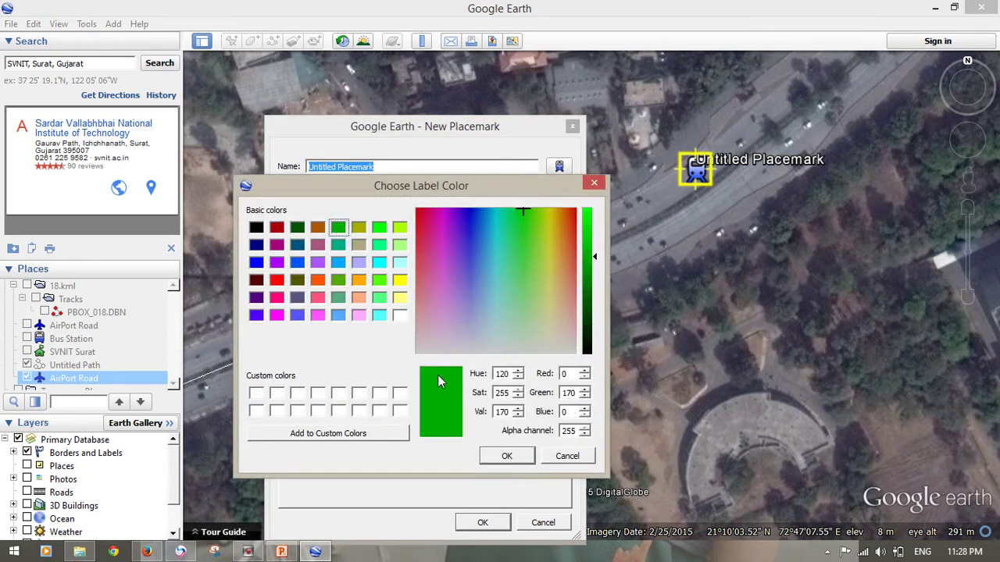
left_click(495, 455)
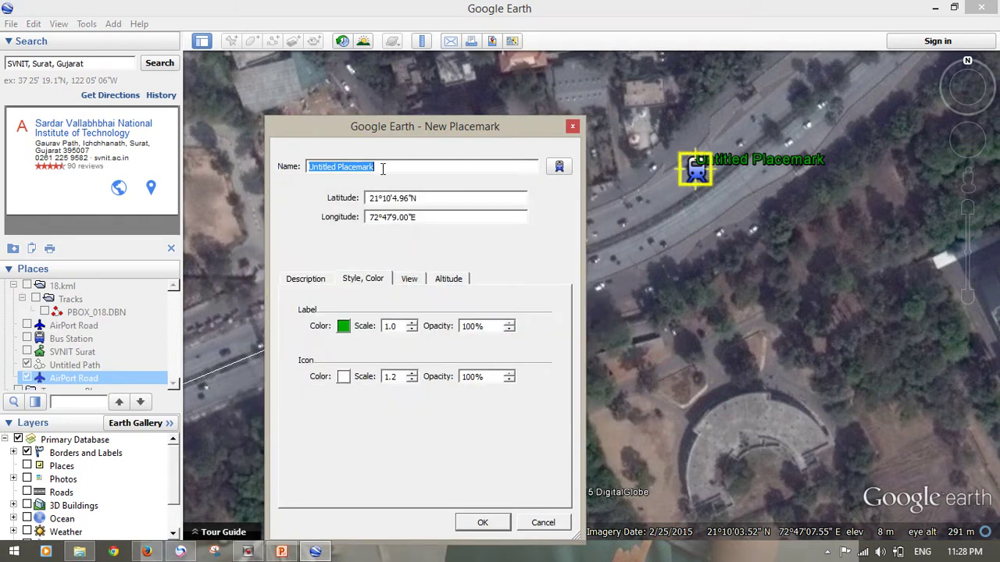
- Name the placemark "Railway Station Road" and save it
type("RAile")
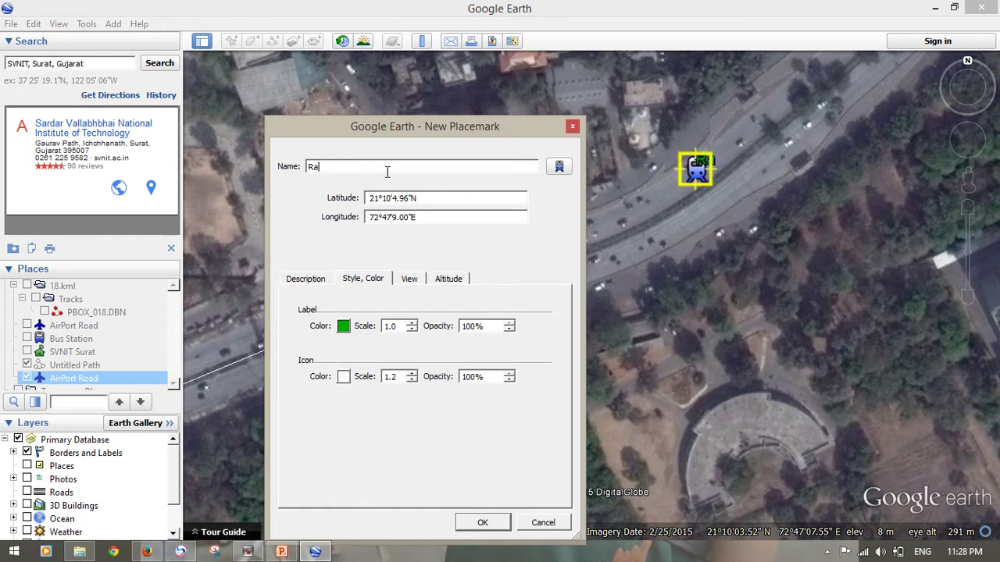
type("at")
key("BackSpace")
type("ta")
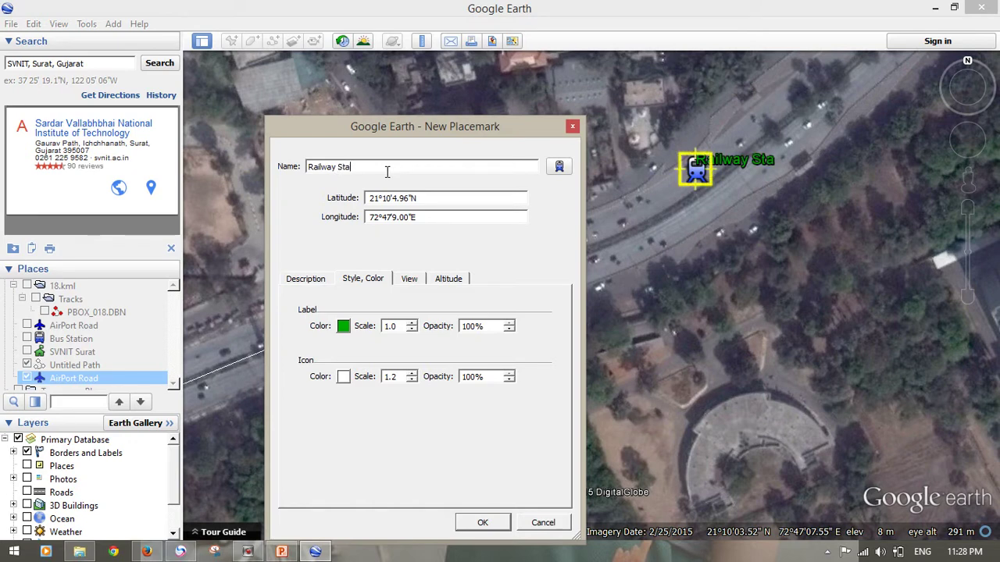
type("tion Road")
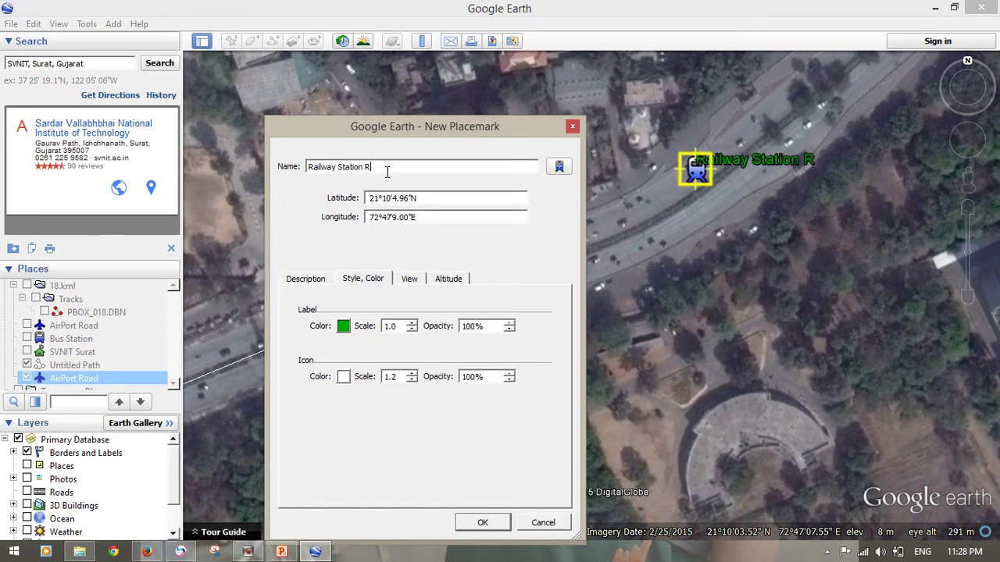
left_click(483, 523)
- Add a placemark named "SVNIT" with the yellow house icon at the campus entrance south of the roundabout
left_click_drag(480, 450, 479, 342)
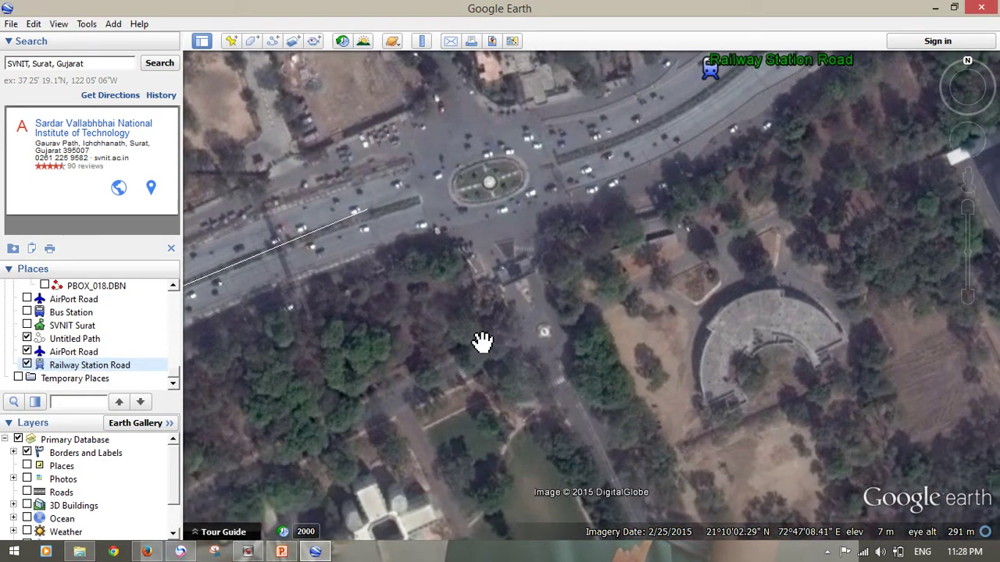
left_click_drag(598, 211, 870, 189)
left_click_drag(543, 281, 417, 333)
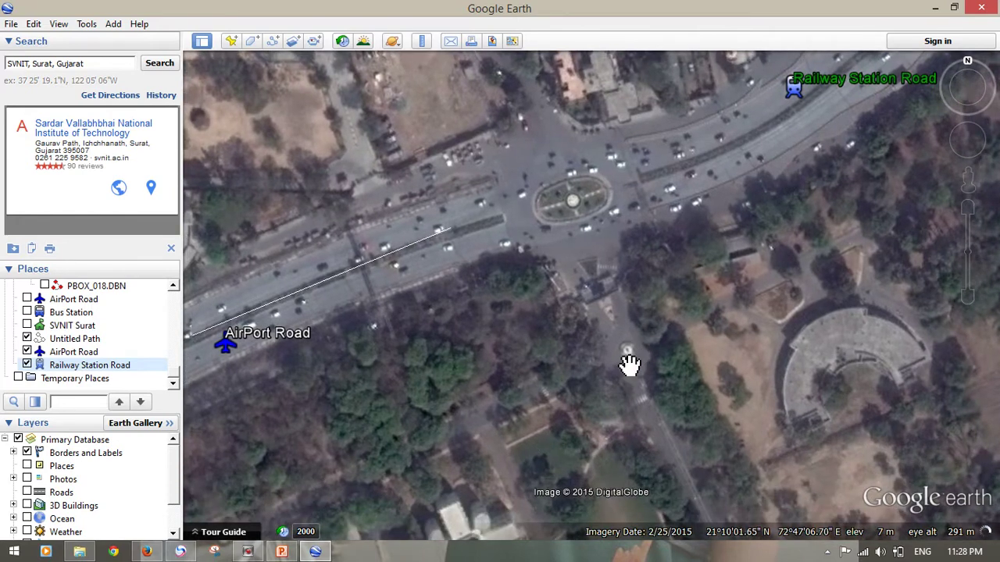
left_click_drag(629, 364, 630, 221)
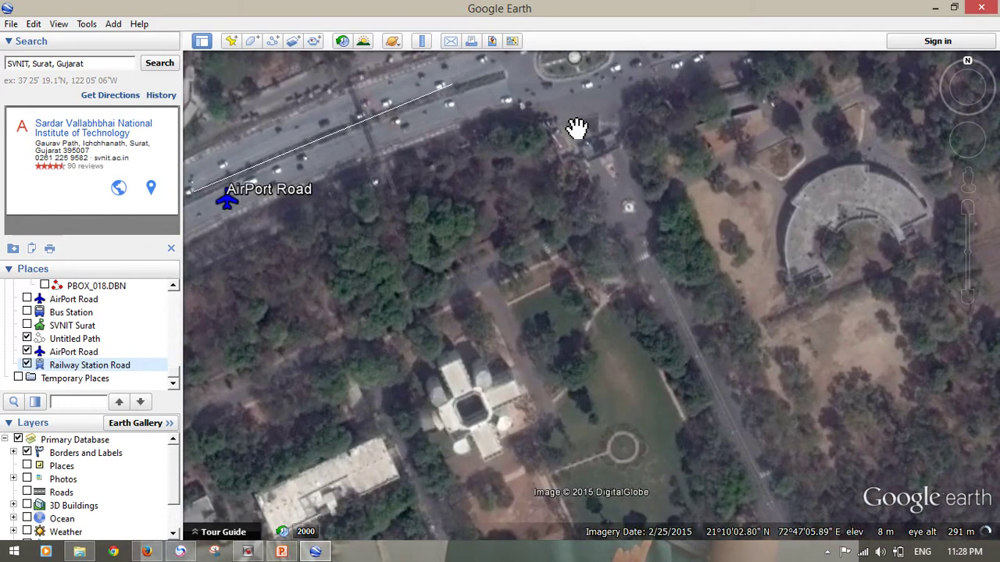
left_click_drag(707, 376, 685, 375)
left_click_drag(612, 265, 643, 315)
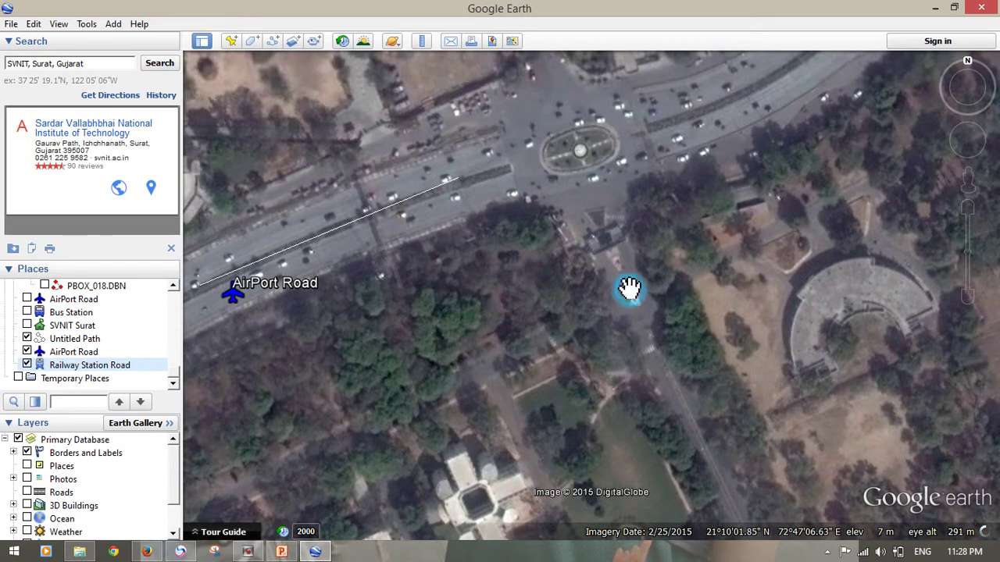
left_click(231, 40)
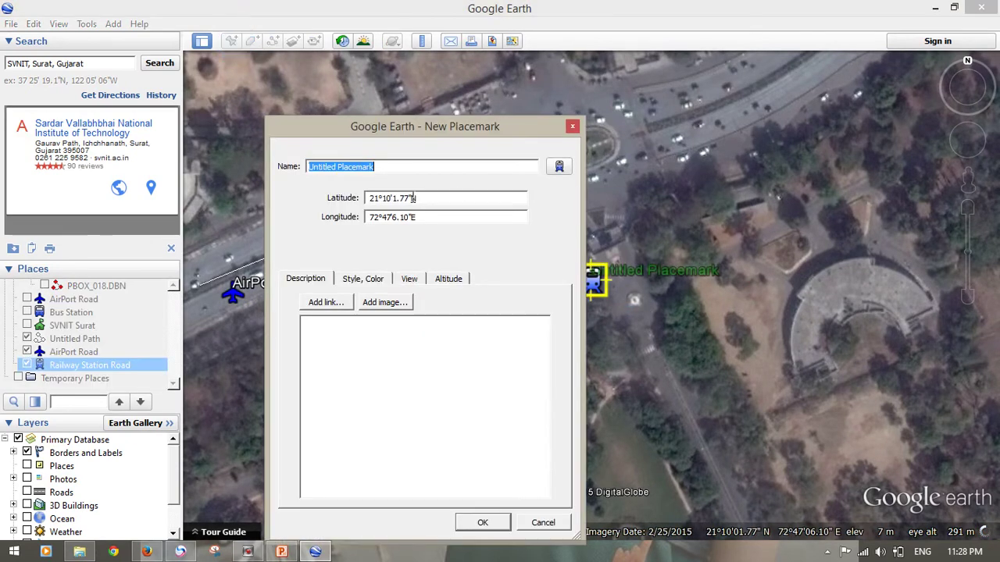
left_click(559, 165)
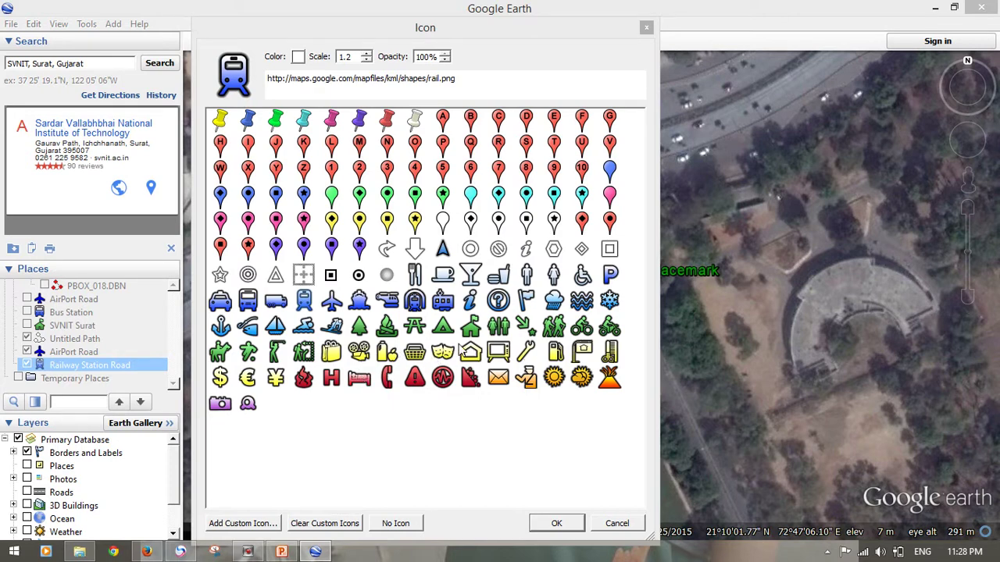
left_click(465, 350)
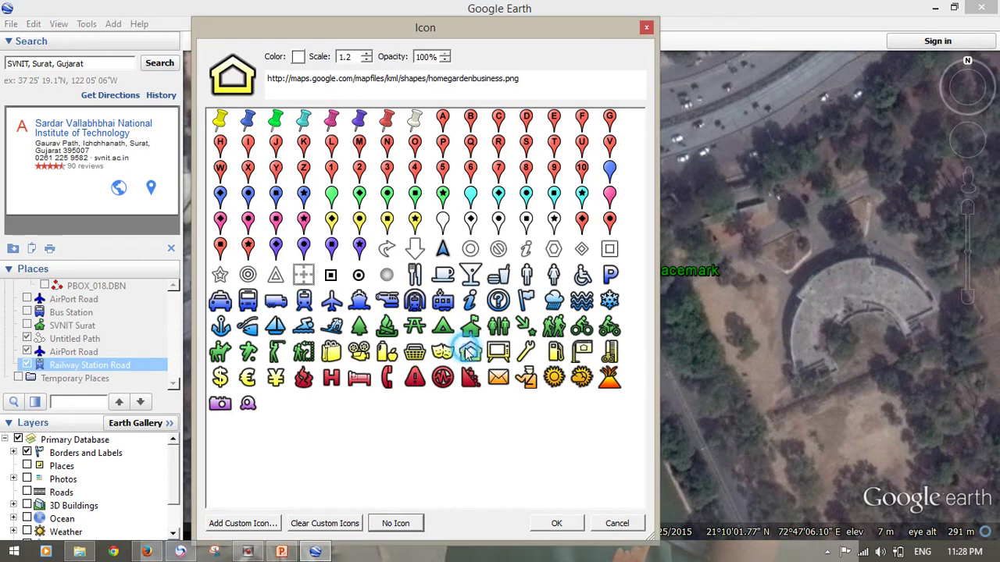
left_click(557, 524)
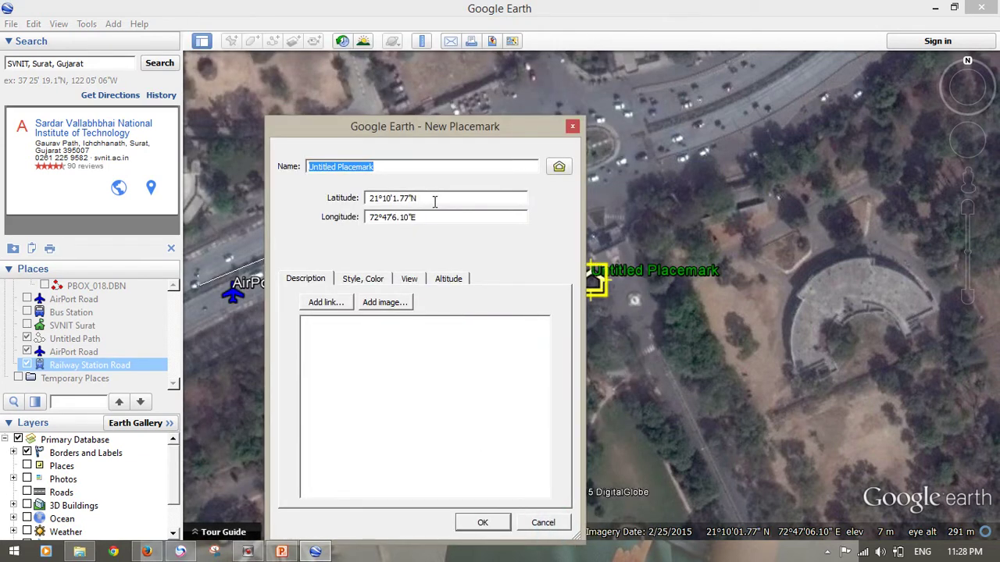
type("SVNIT")
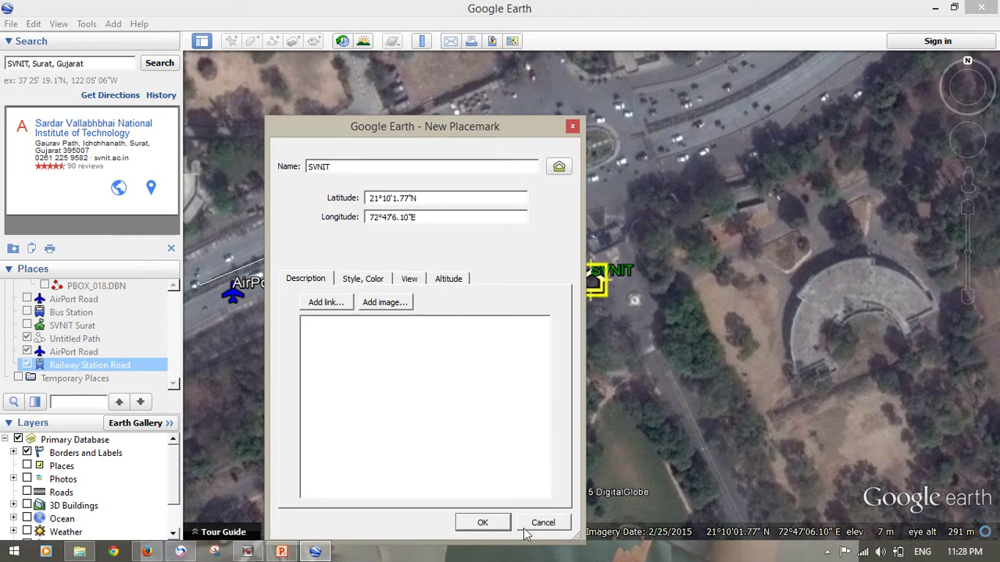
left_click(482, 523)
left_click_drag(575, 346, 469, 188)
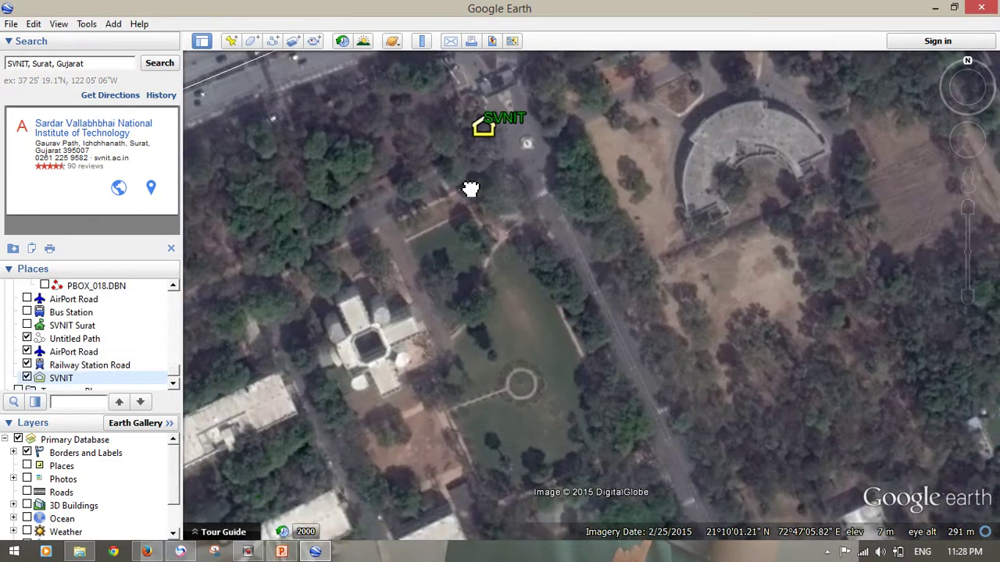
scroll(538, 259, "down", 5)
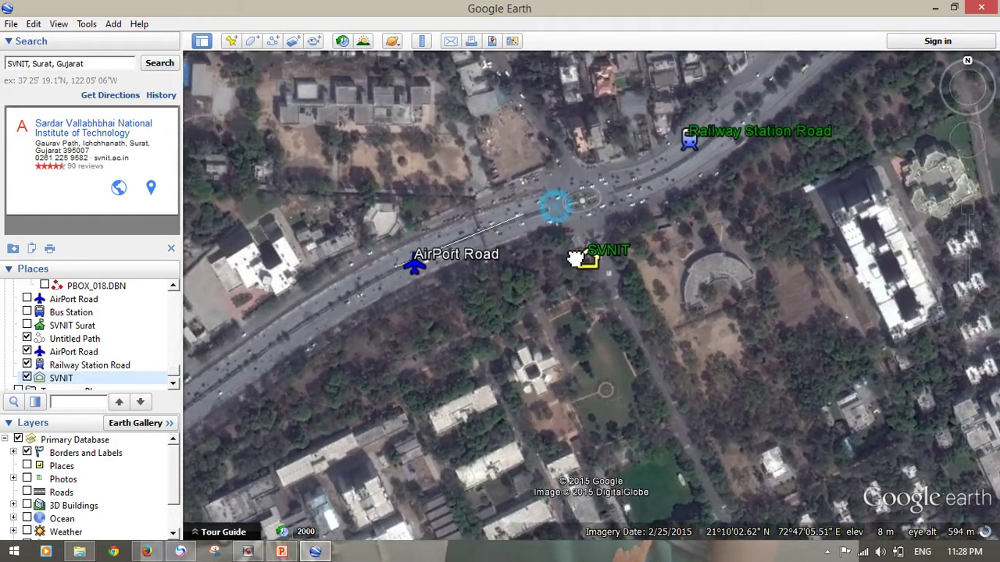
scroll(575, 275, "up", 3)
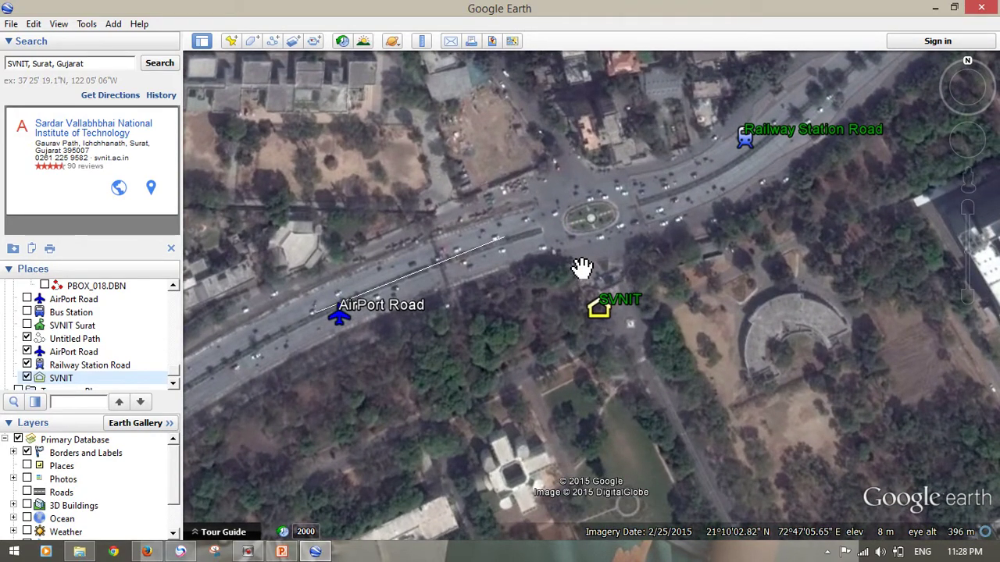
left_click(232, 42)
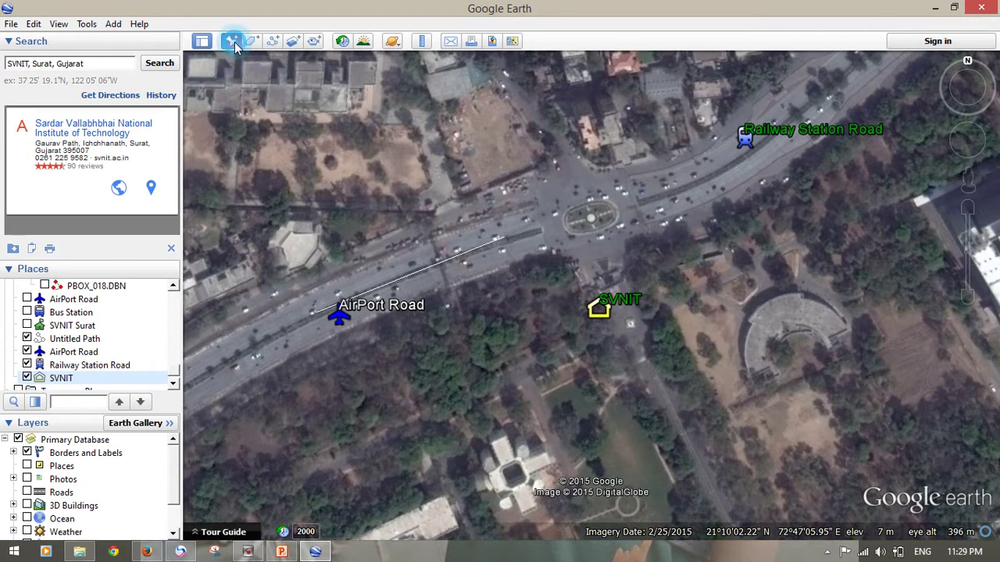
left_click(555, 168)
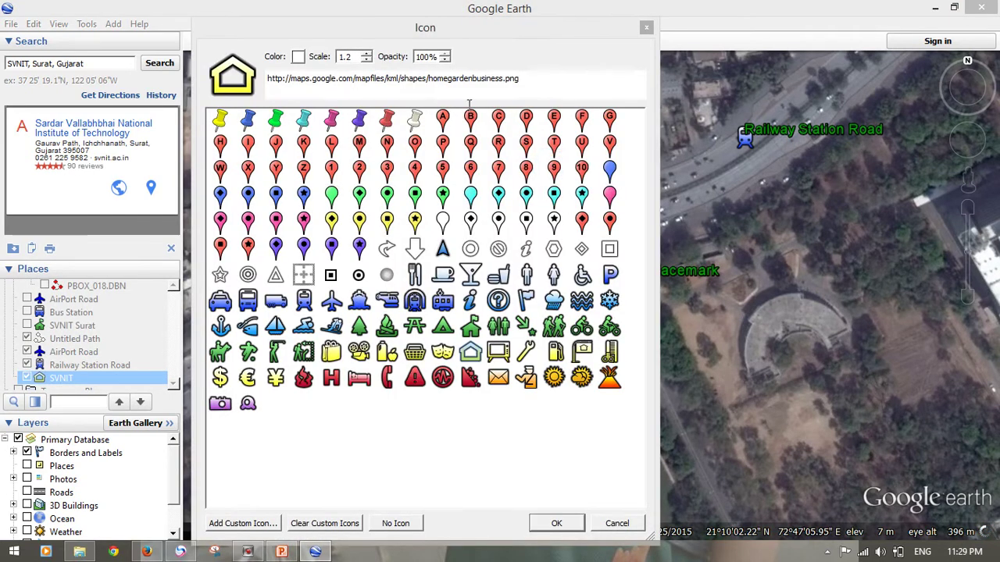
left_click(599, 520)
left_click(538, 524)
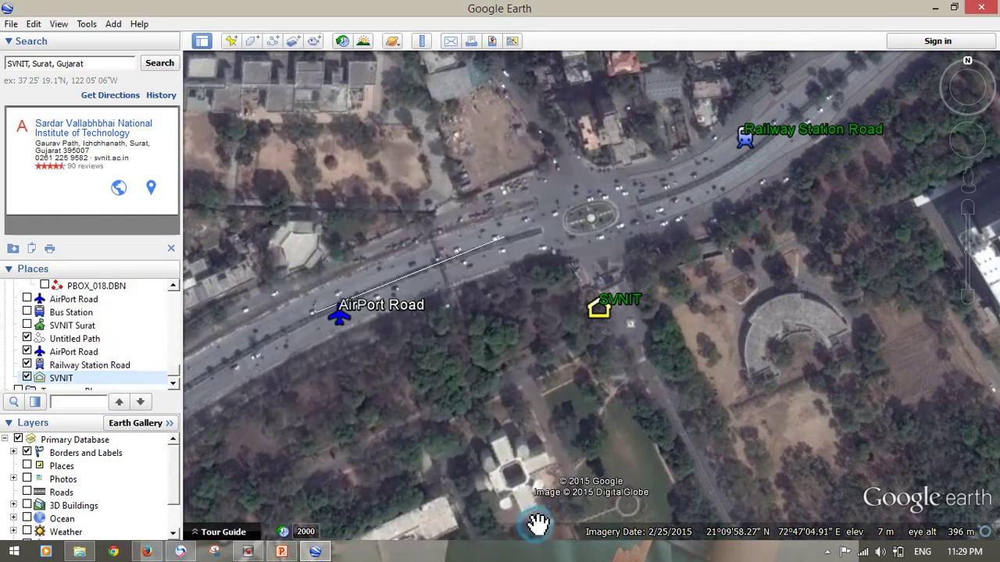
- Hide the sidebar and frame the AirPort Road, Railway Station Road and SVNIT placemarks together on the map
scroll(531, 328, "down", 3)
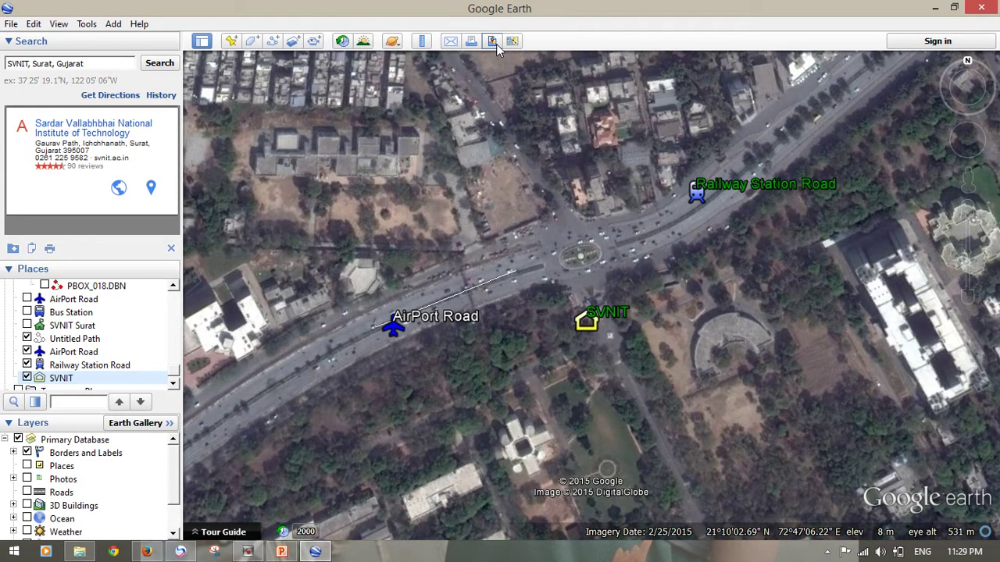
left_click(202, 42)
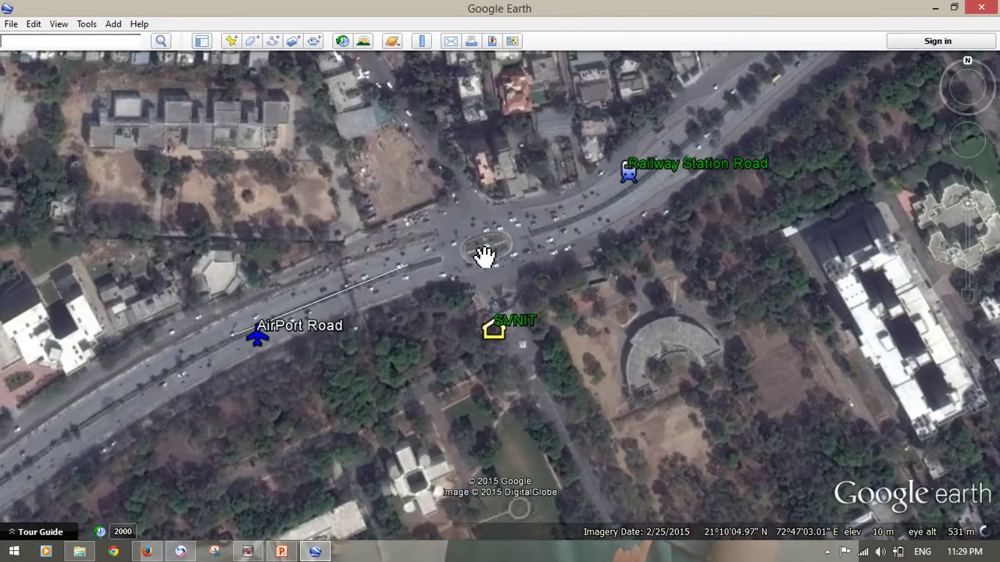
scroll(508, 252, "down", 2)
scroll(537, 279, "down", 2)
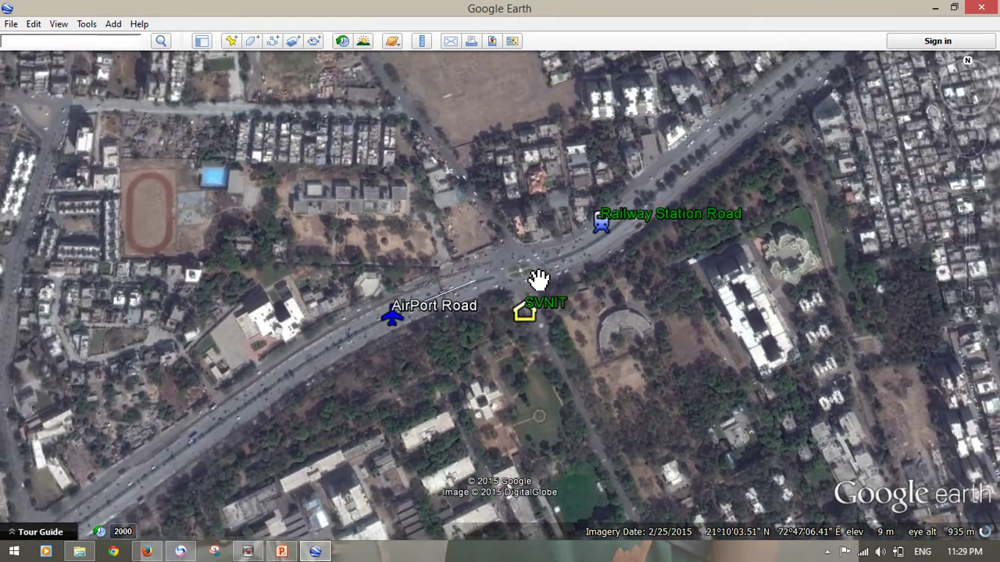
scroll(535, 278, "up", 2)
scroll(535, 277, "up", 2)
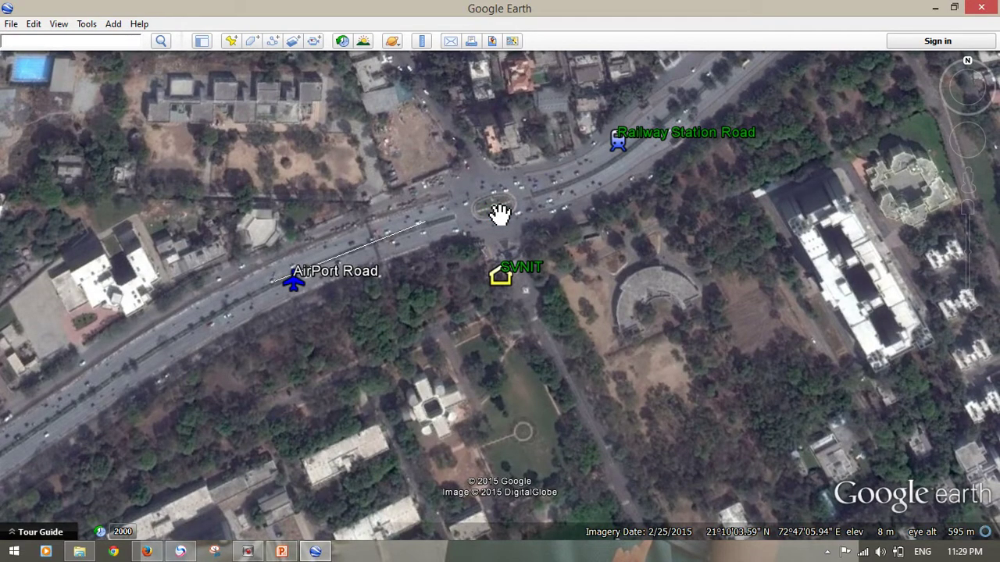
scroll(500, 212, "down", 3)
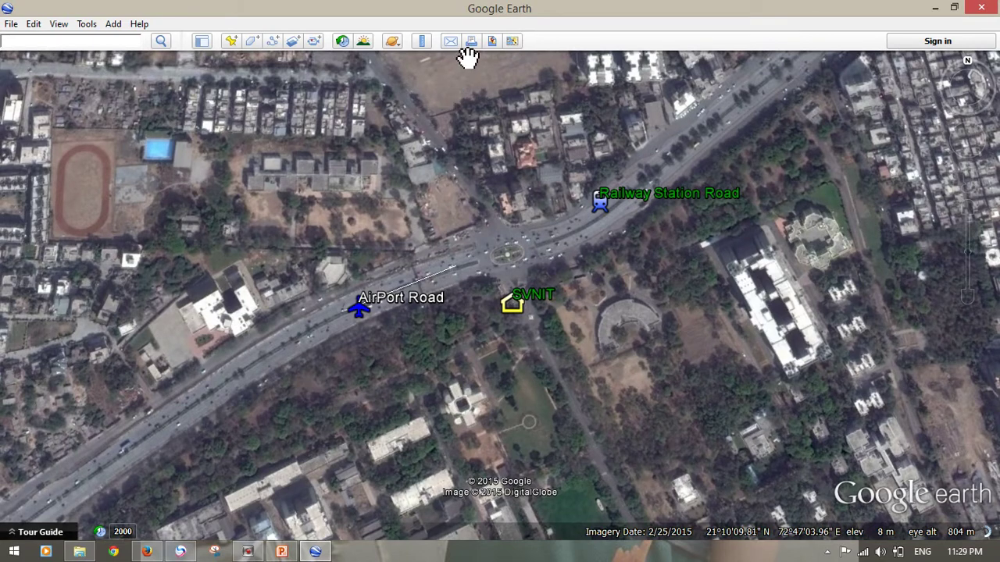
- Save the current map view as the JPEG image tip5 in the presentation folder and inspect the saved picture
left_click(495, 45)
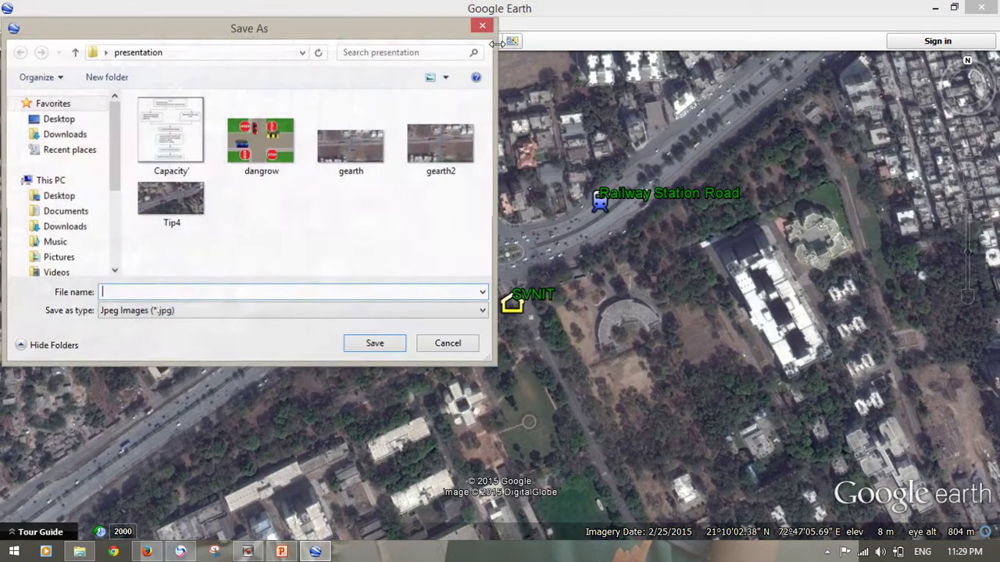
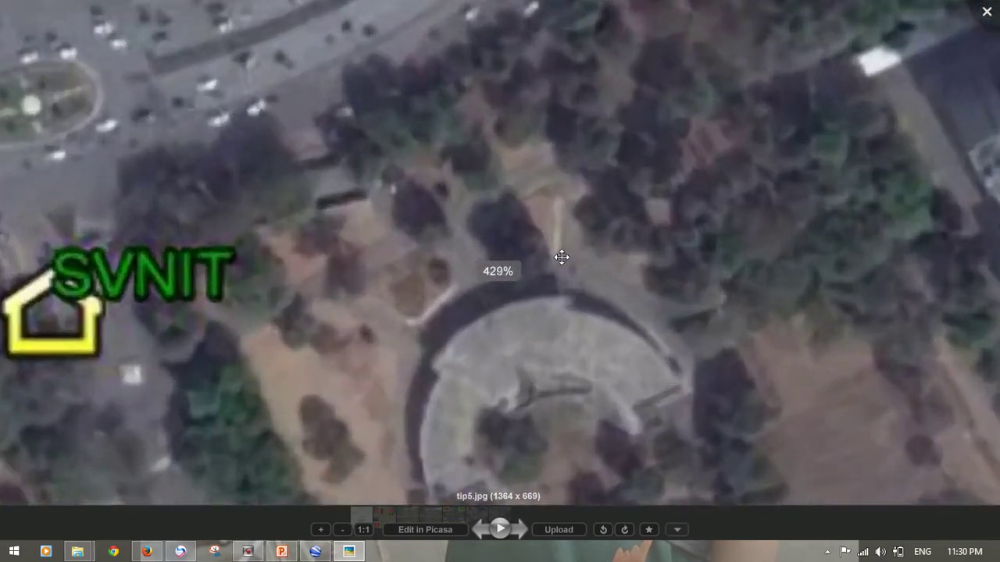
scroll(454, 273, "down", 2)
scroll(454, 272, "down", 7)
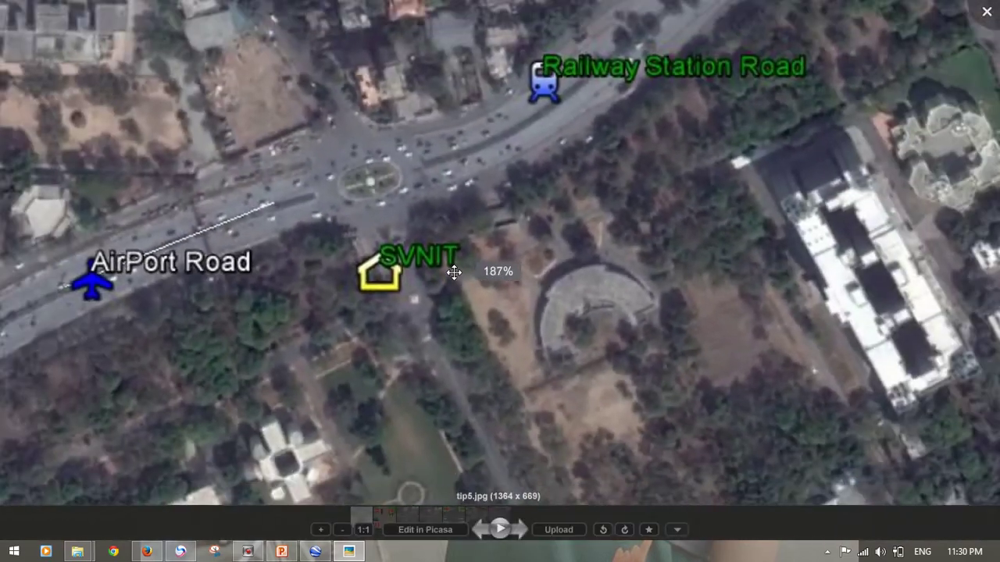
scroll(498, 265, "down", 2)
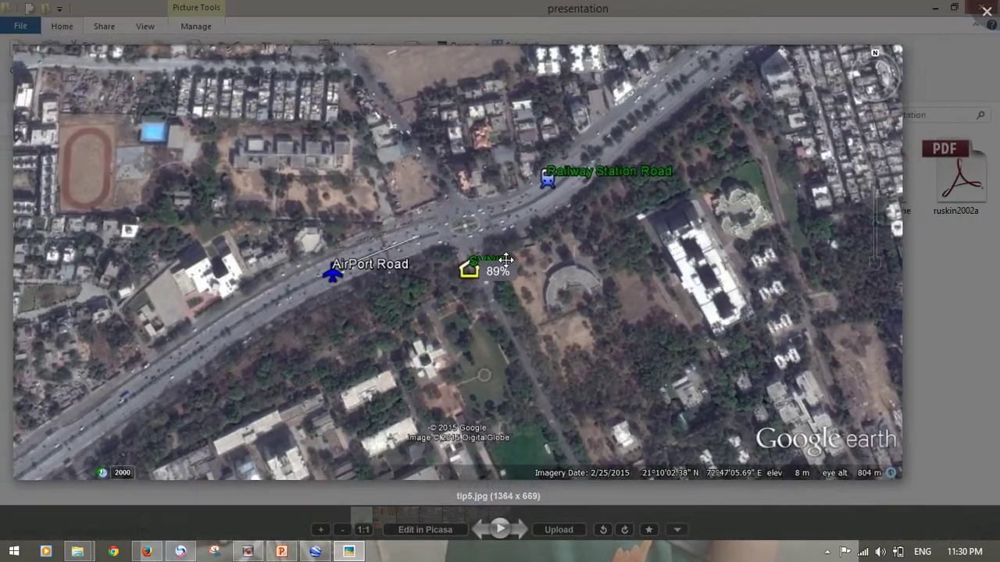
key("Escape")
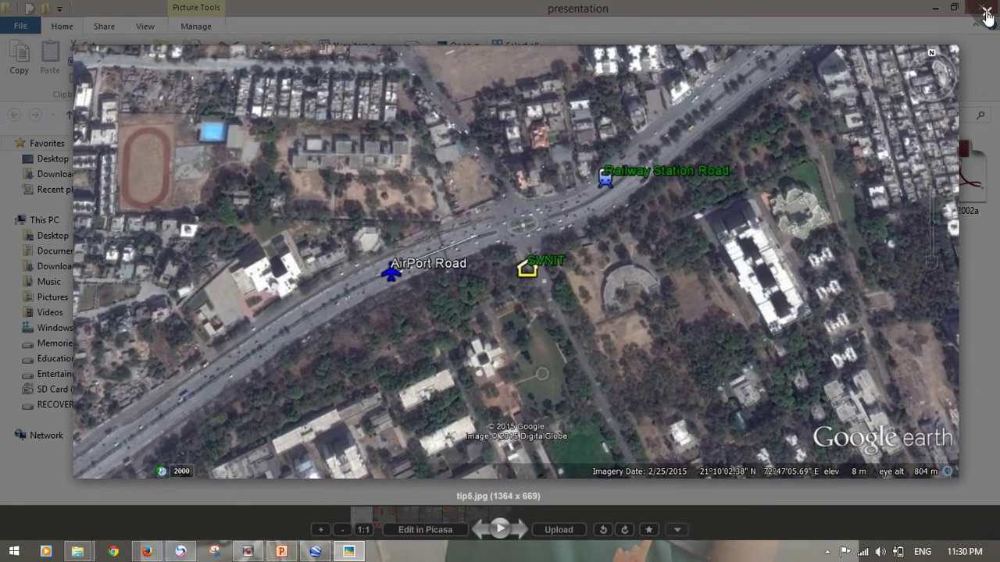
left_click(986, 15)
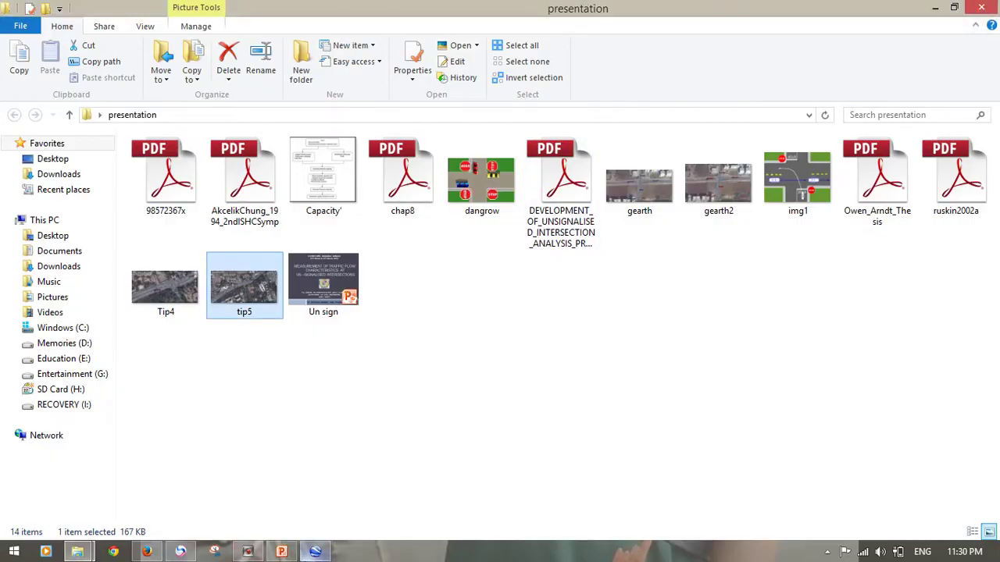
- Switch to Google Earth and draw a new path about 32 m long across the roundabout's long axis
left_click(315, 551)
scroll(547, 289, "up", 3)
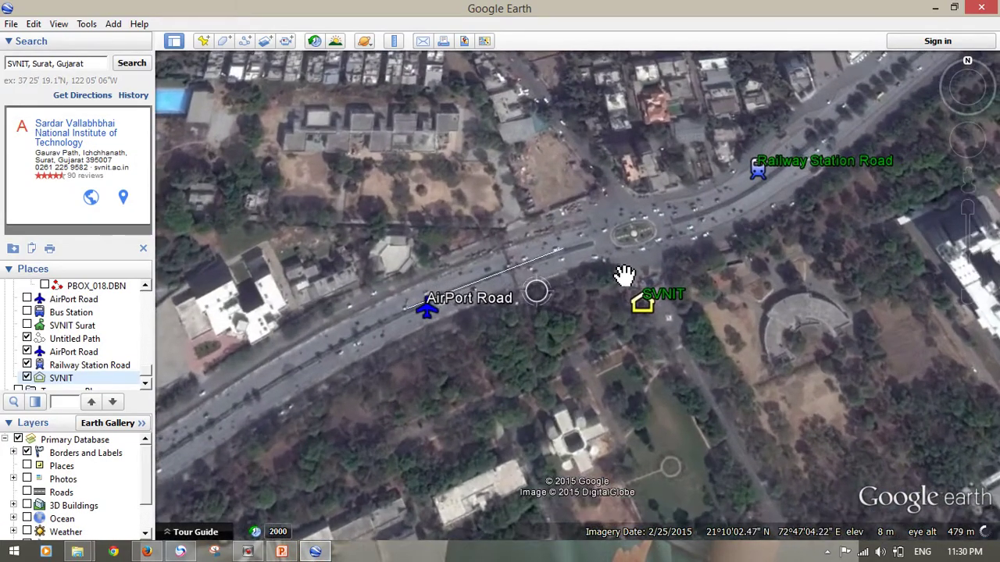
left_click_drag(625, 286, 547, 375)
scroll(560, 298, "up", 2)
scroll(550, 306, "up", 3)
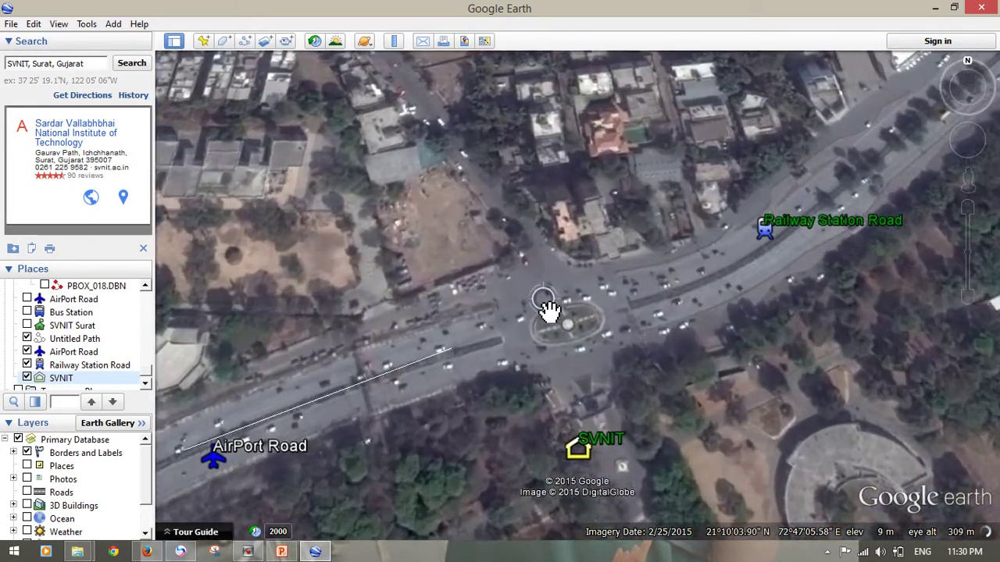
scroll(615, 363, "up", 1)
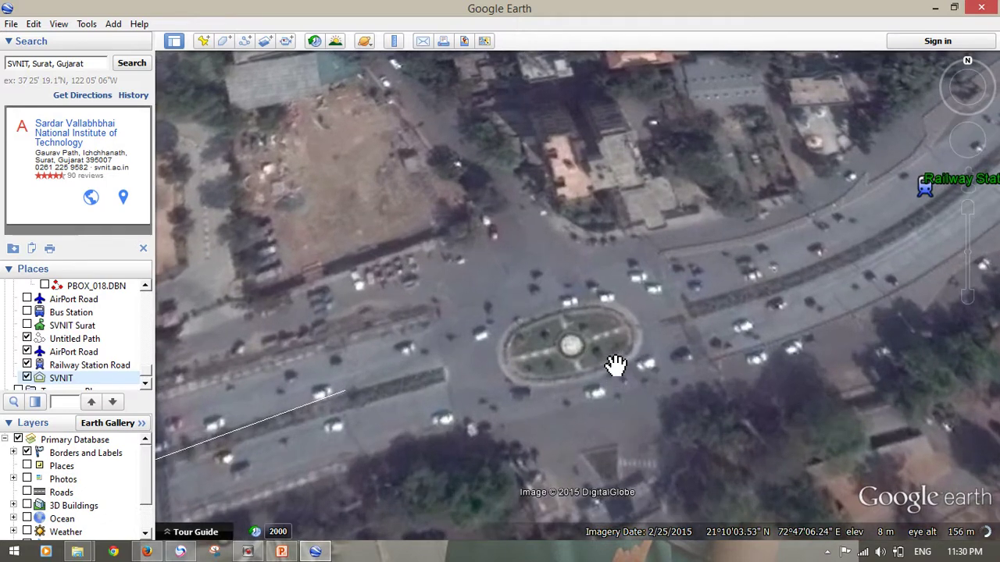
scroll(614, 364, "up", 1)
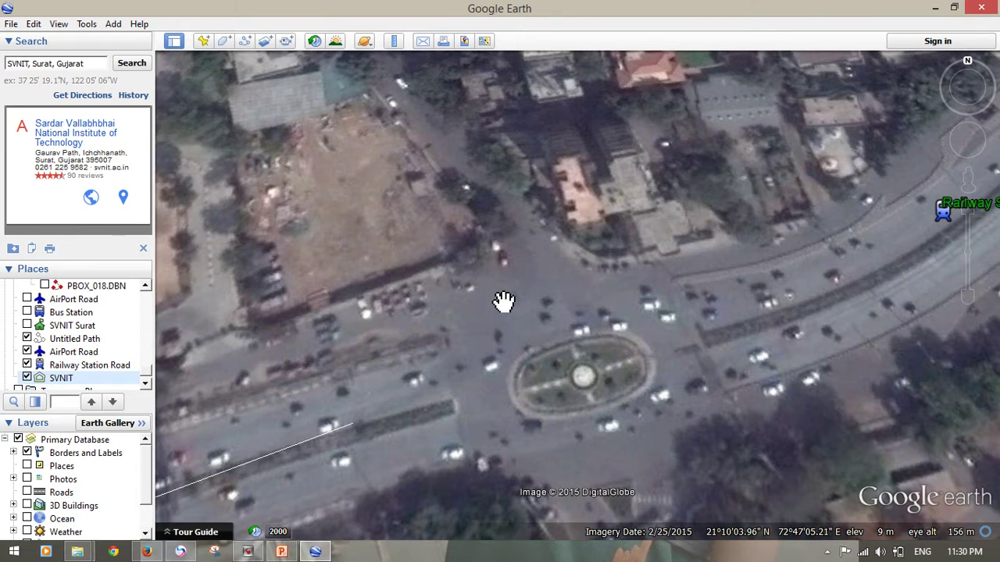
scroll(419, 241, "up", 1)
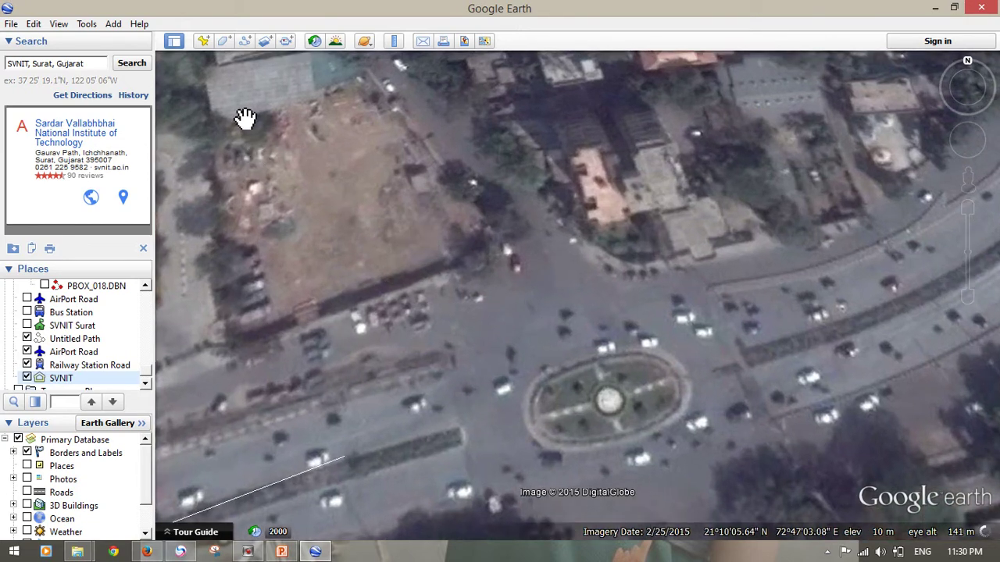
left_click(246, 42)
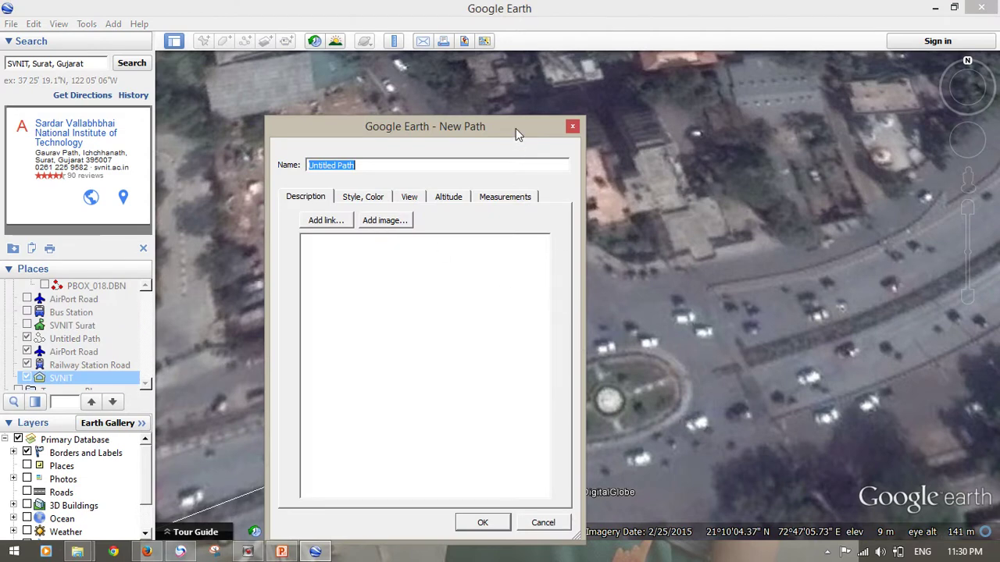
left_click_drag(515, 130, 286, 124)
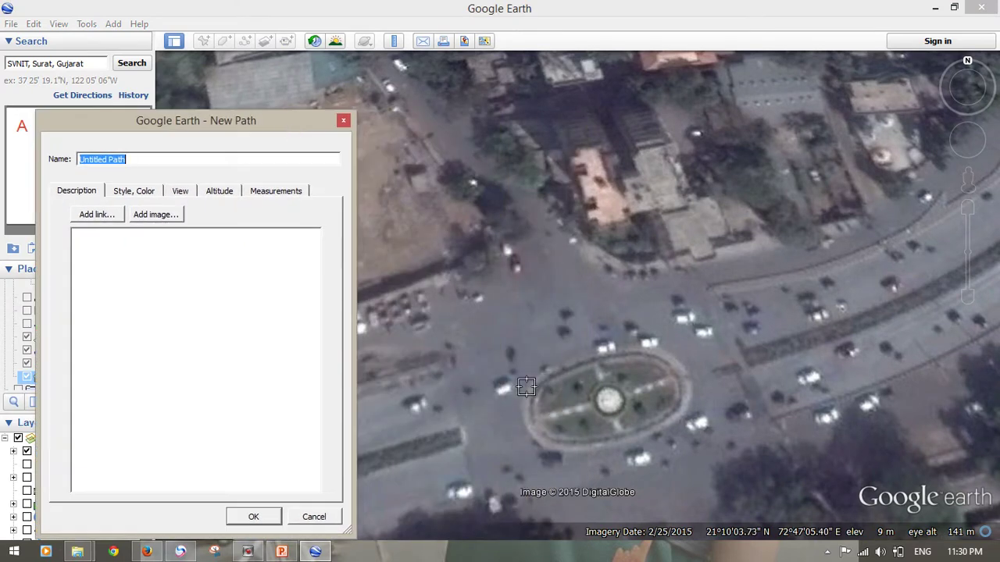
scroll(525, 386, "up", 2)
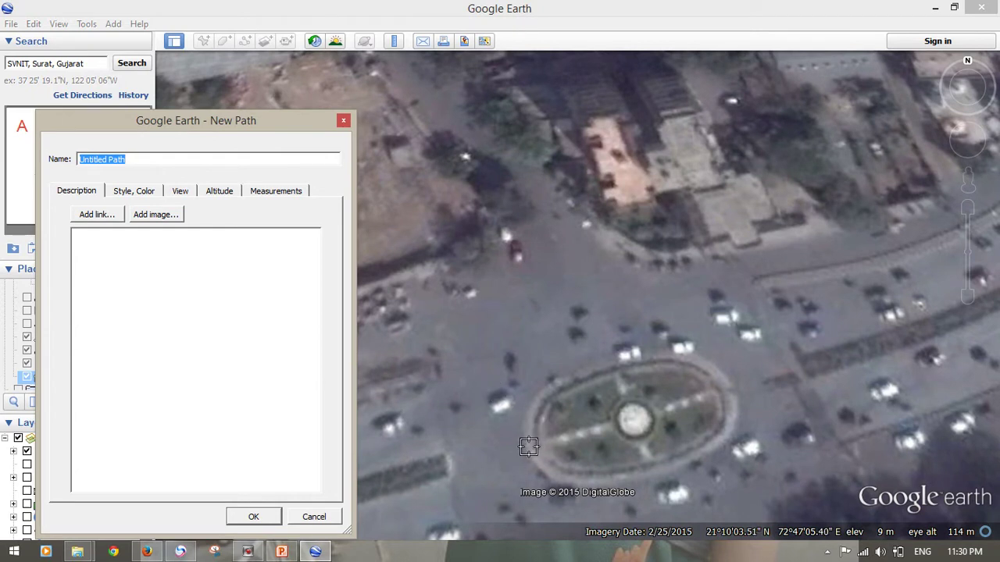
left_click(529, 447)
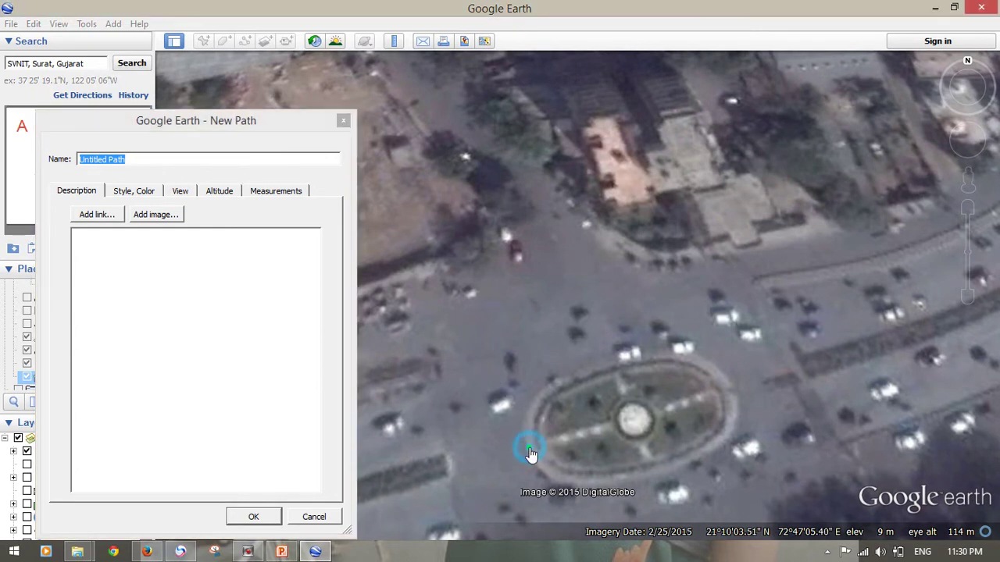
left_click(731, 392)
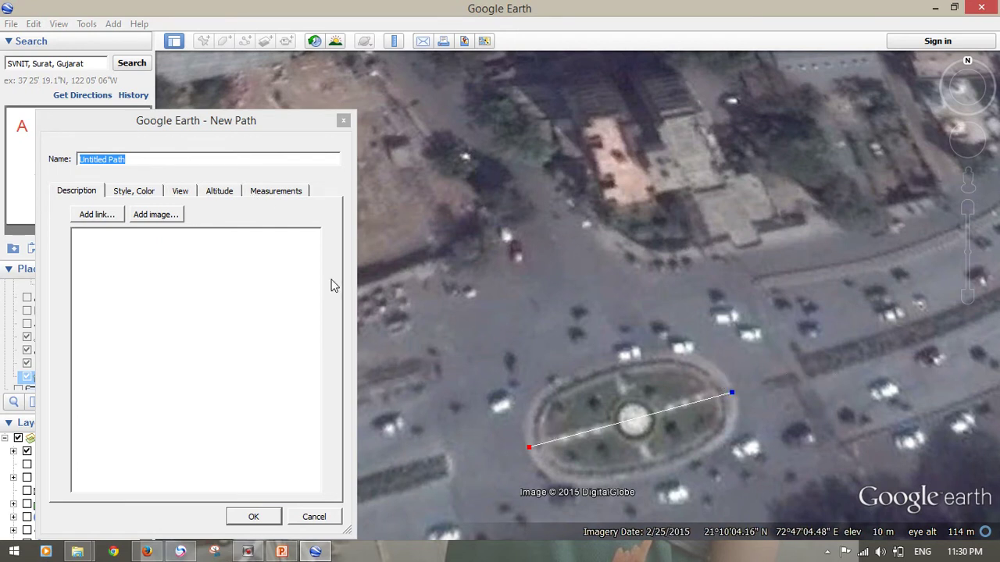
- Display the new path's length measurement in centimeters and finally in meters
left_click(282, 195)
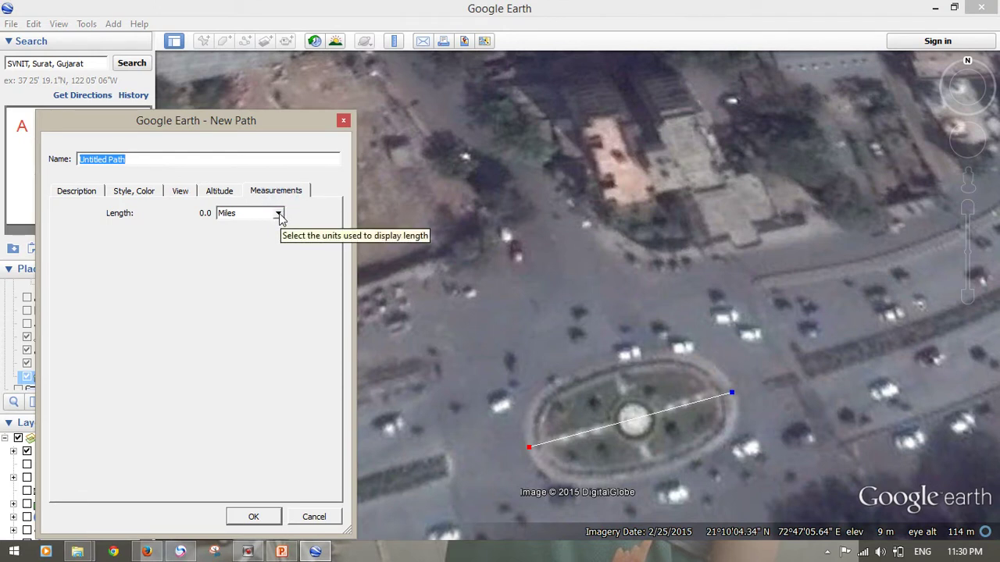
left_click(278, 214)
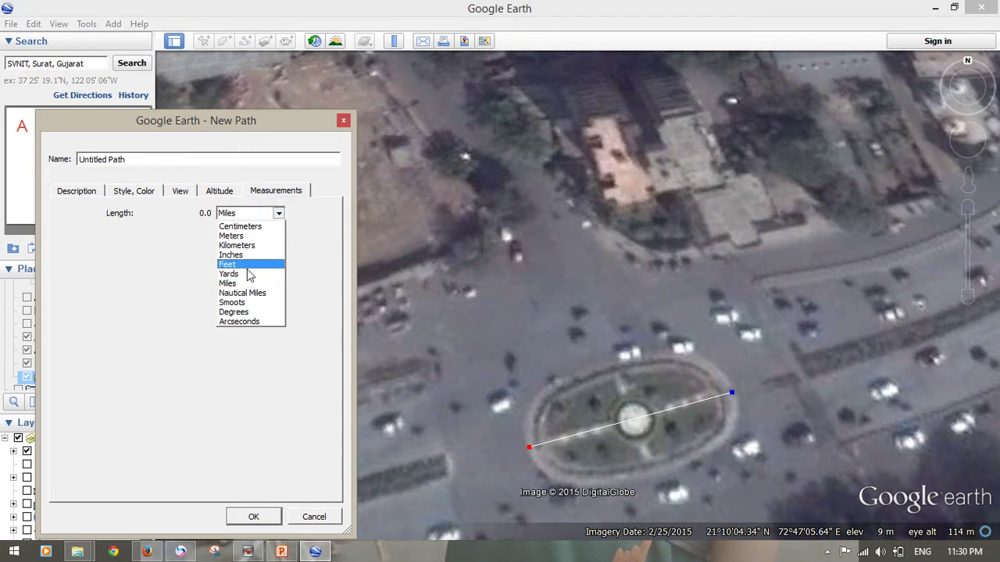
left_click(231, 227)
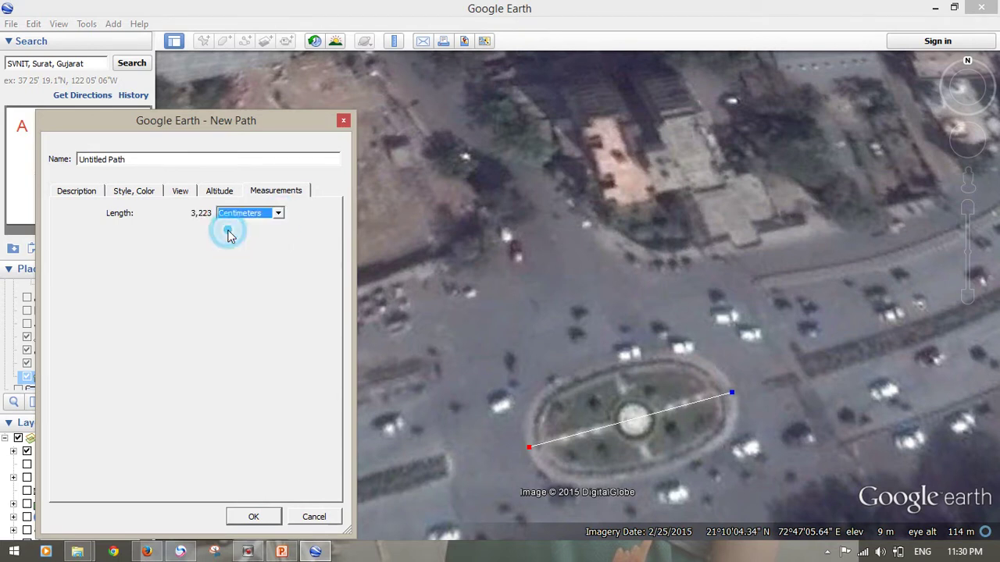
left_click(278, 214)
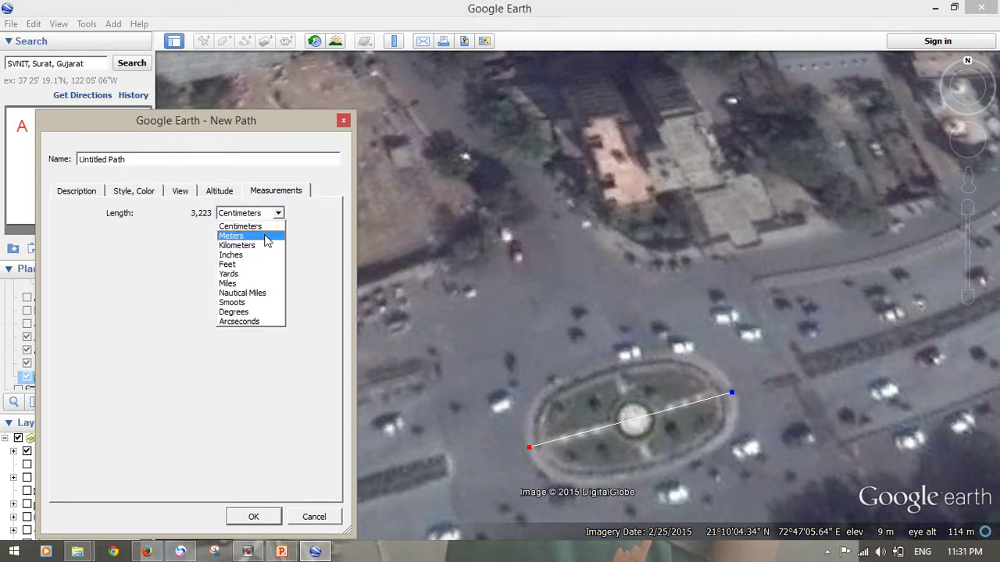
left_click(263, 232)
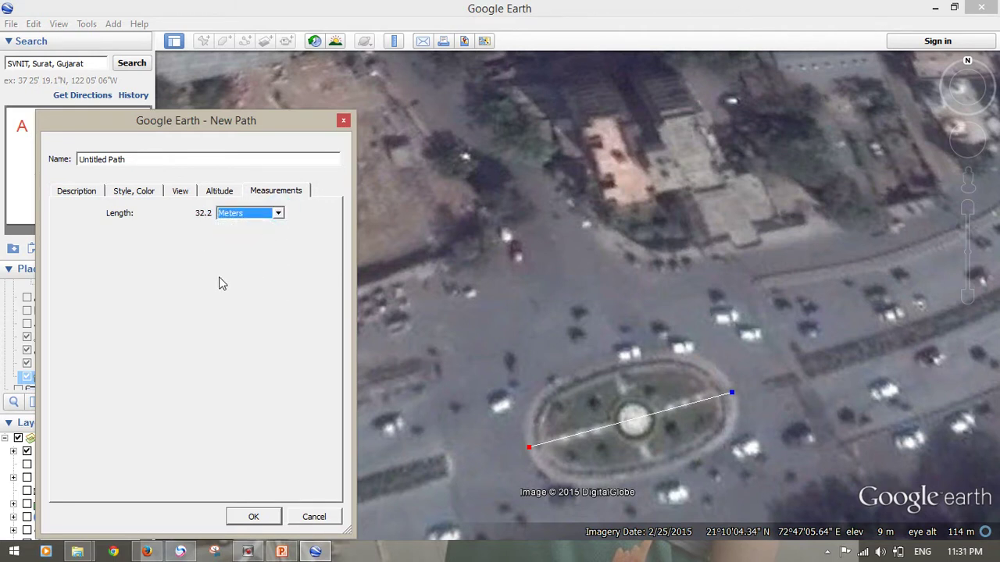
scroll(625, 453, "up", 3)
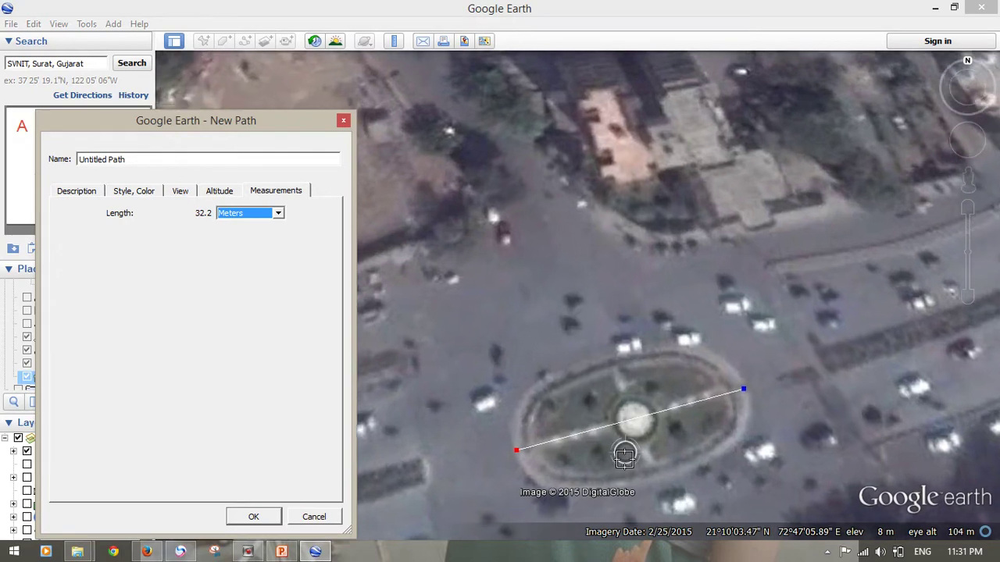
scroll(625, 453, "up", 1)
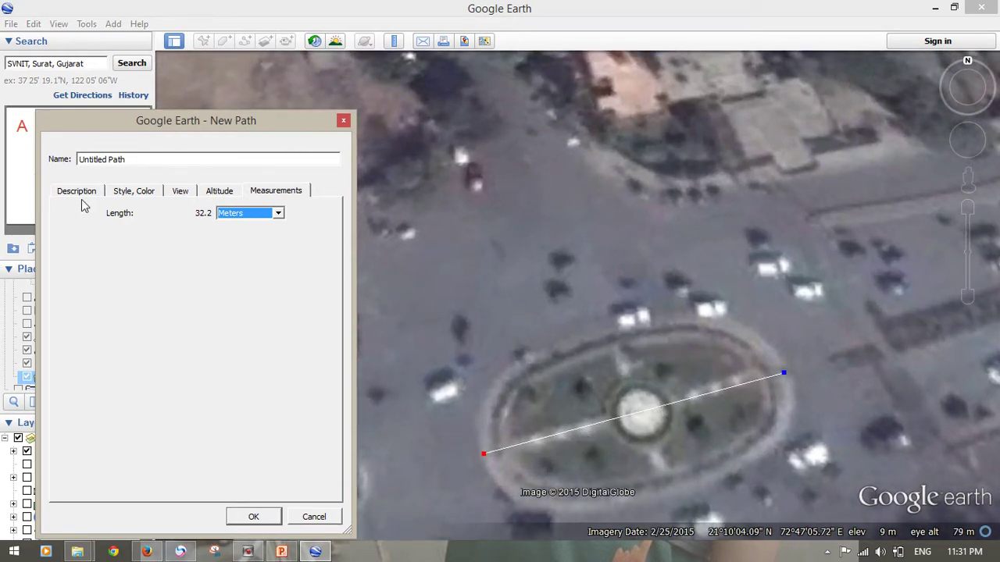
- Name the path "Length", give its line the basic brown with red 170, green 85 and blue 0, and save it
left_click(144, 160)
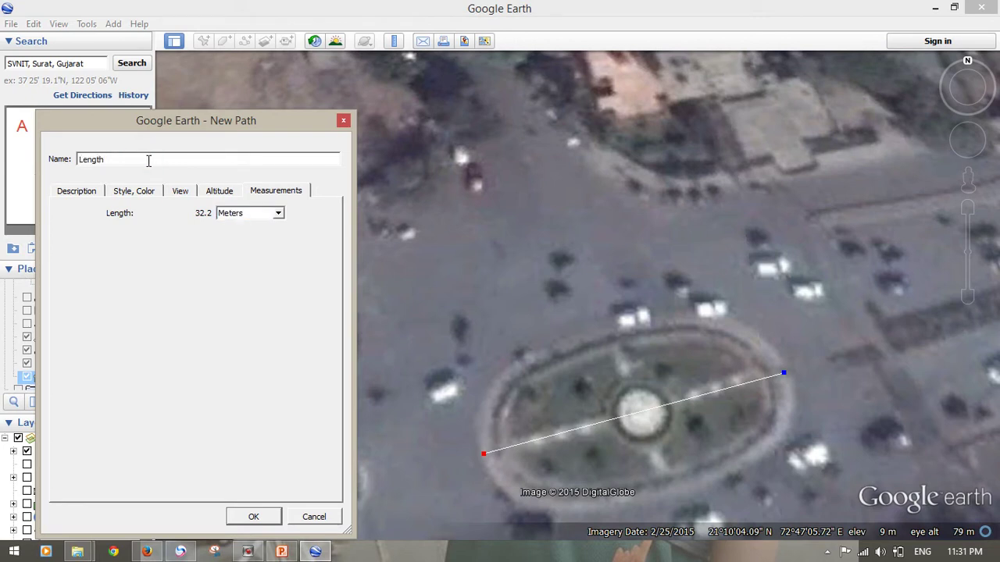
left_click(134, 192)
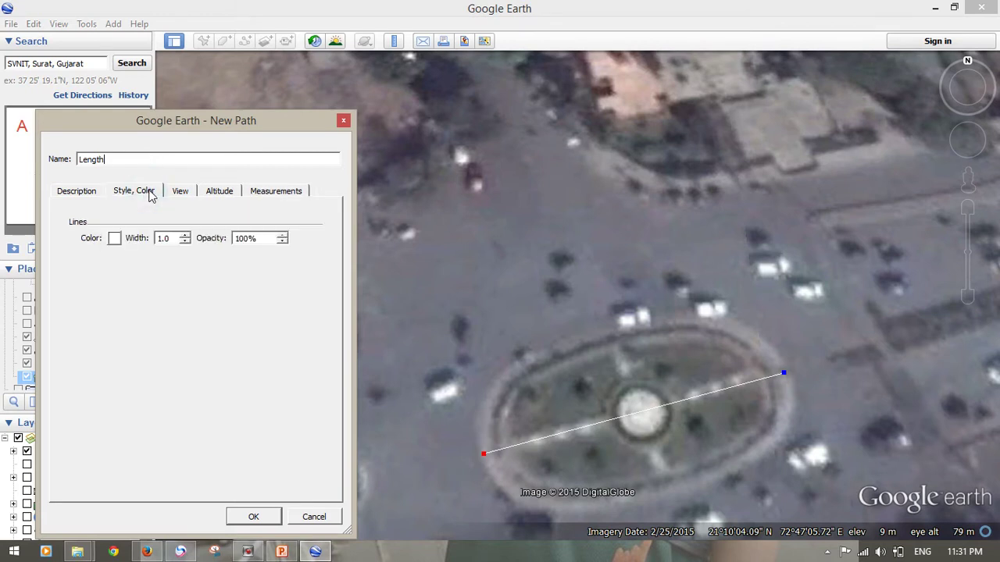
left_click(114, 239)
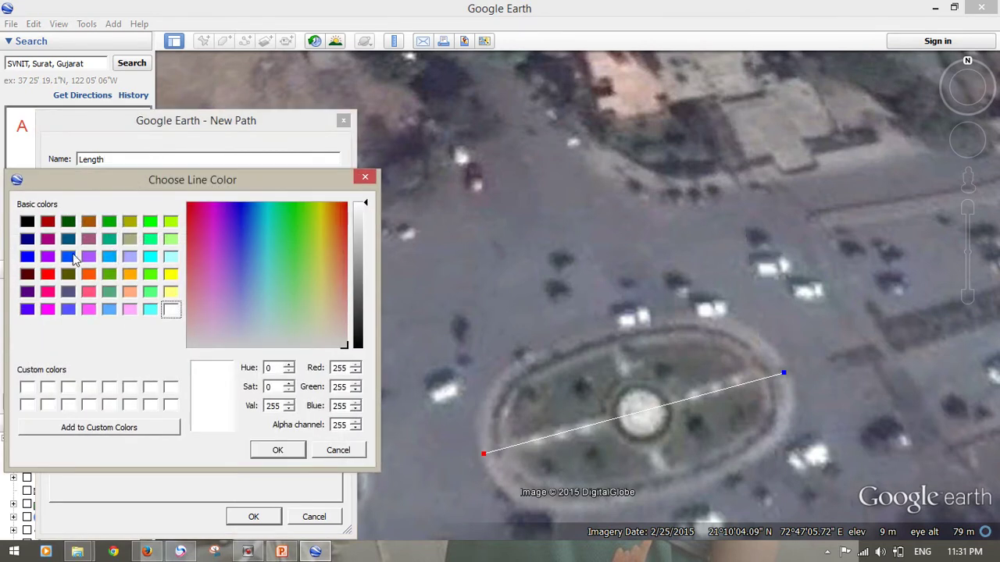
left_click(88, 223)
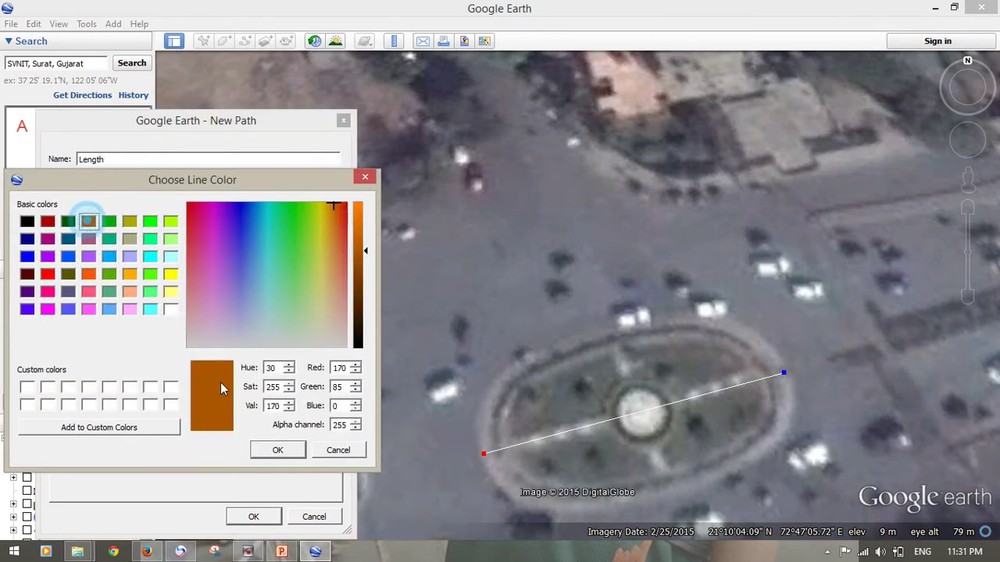
left_click(278, 451)
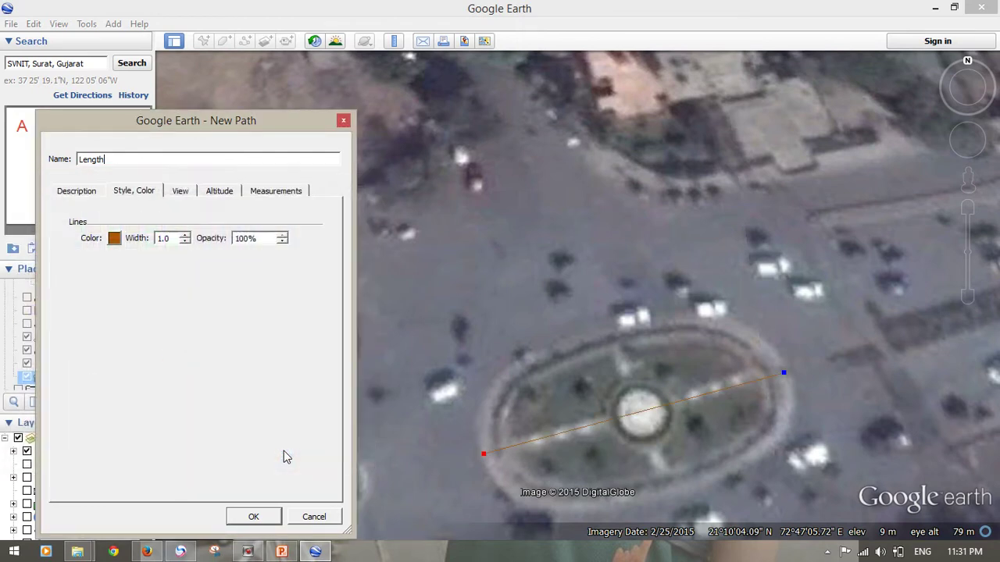
left_click(254, 517)
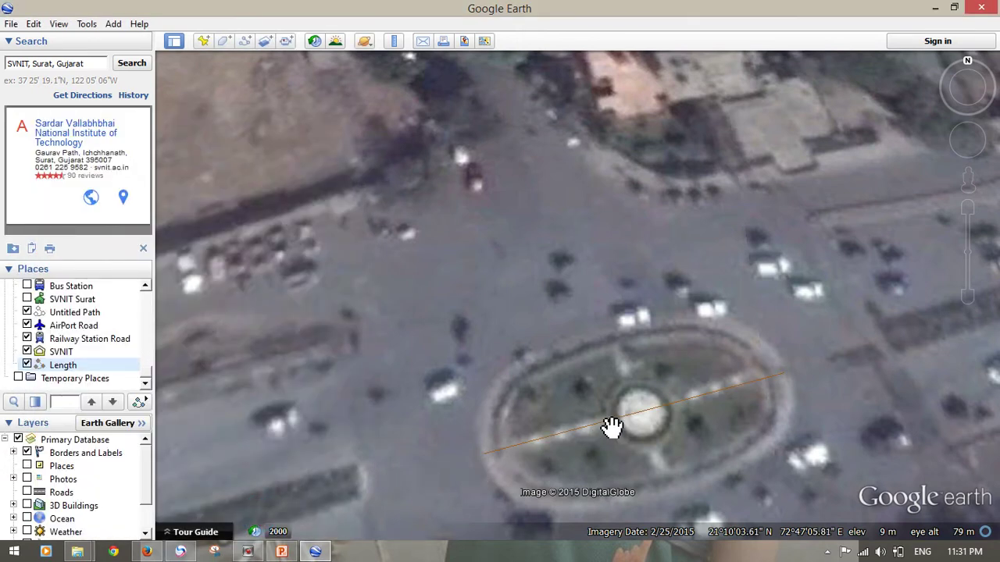
- Examine the saved Length path on the roundabout and check its length measurement in the path's properties
scroll(612, 426, "up", 1)
scroll(612, 426, "up", 1)
left_click_drag(606, 413, 571, 263)
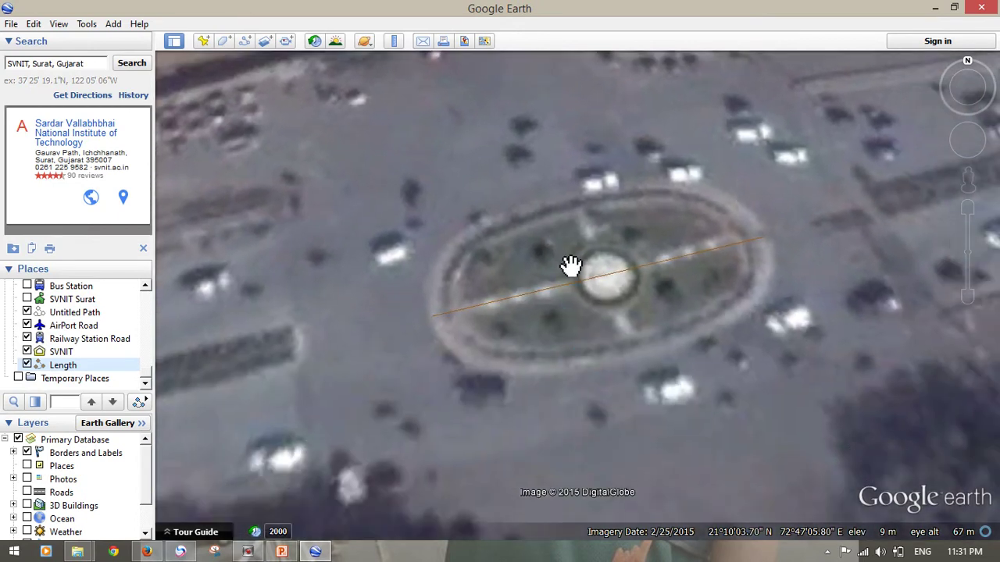
scroll(587, 269, "up", 1)
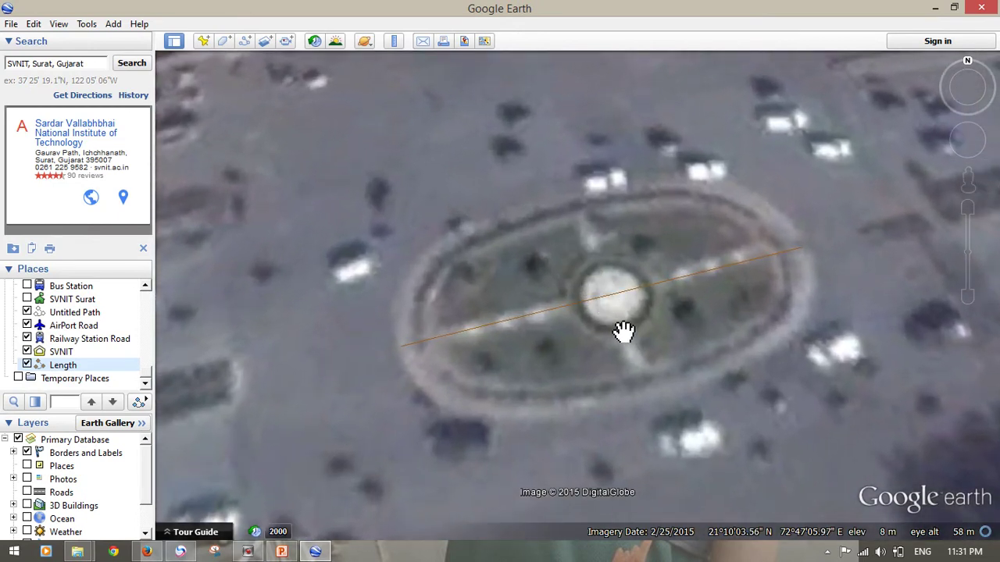
scroll(620, 330, "down", 2)
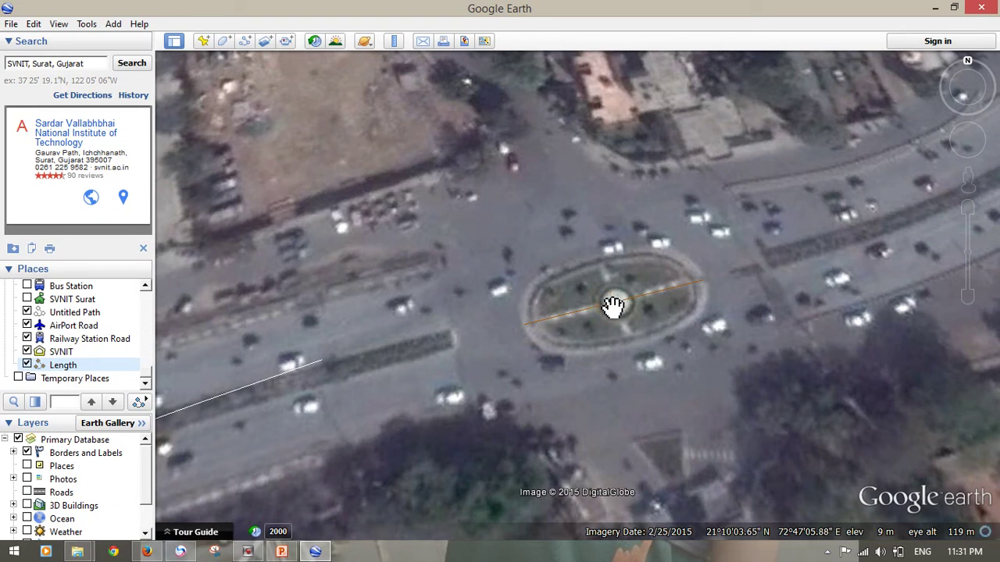
right_click(612, 305)
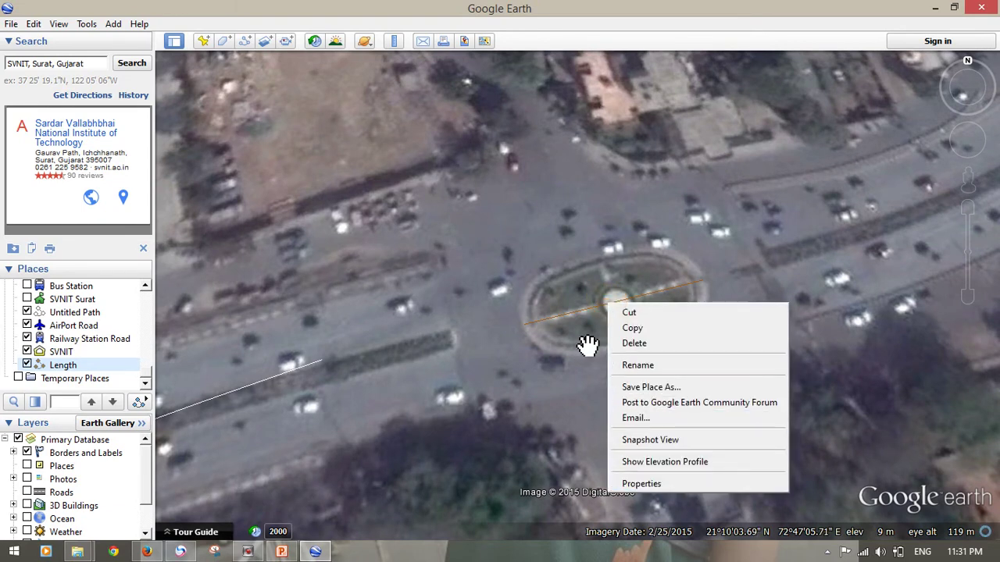
left_click(646, 484)
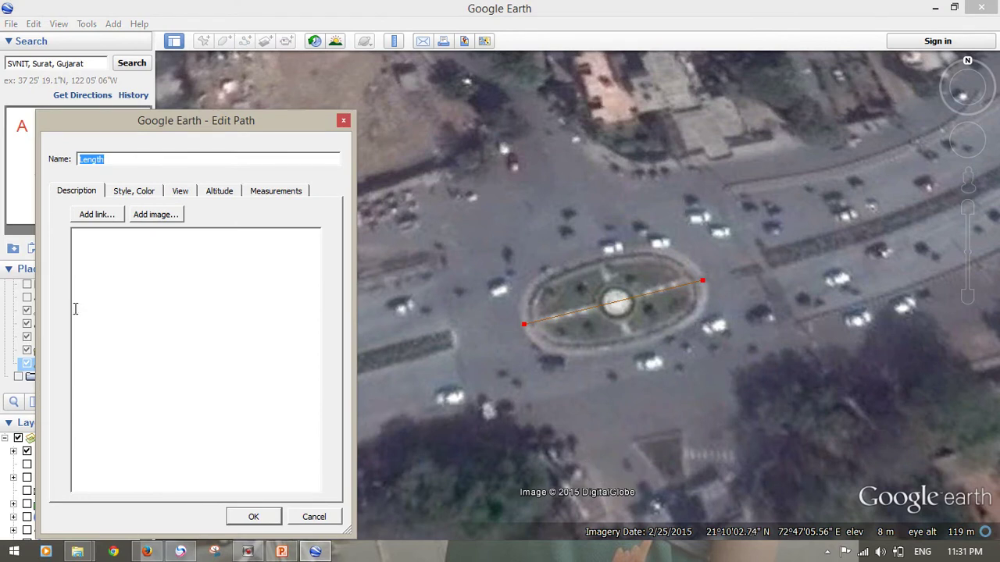
left_click(268, 191)
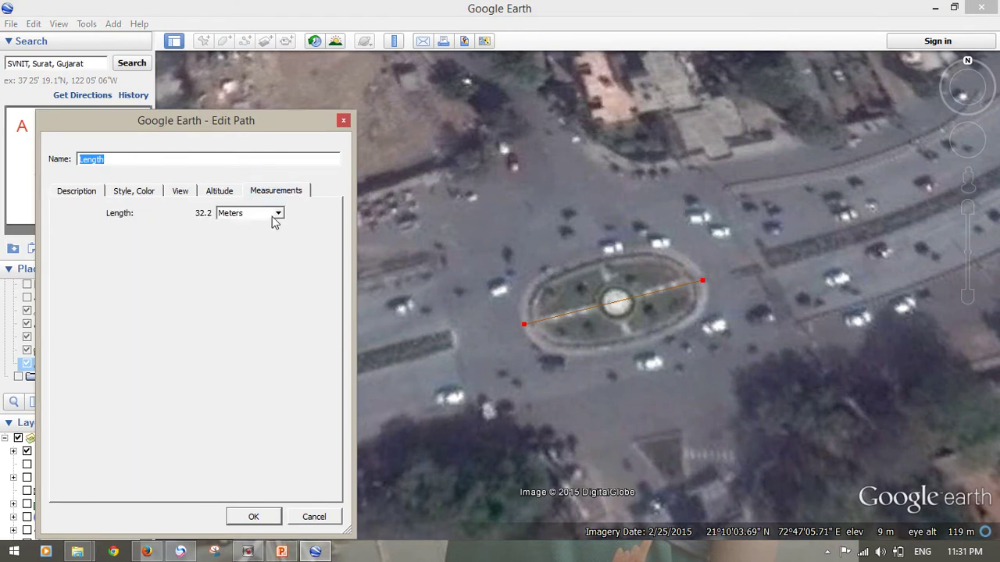
- Display the Length path's measurement in inches and finally in meters, and close its properties
left_click(278, 214)
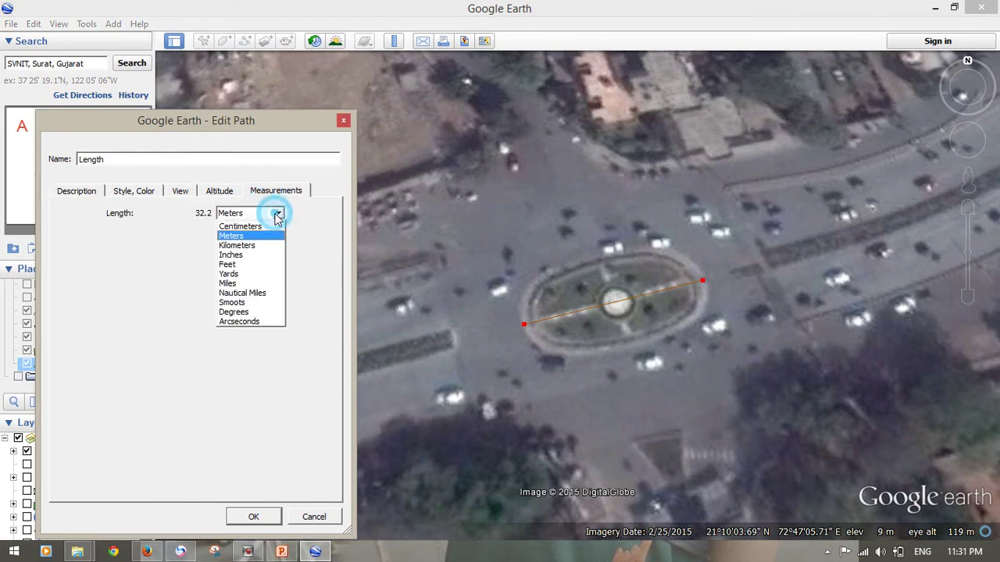
left_click(229, 258)
left_click(278, 215)
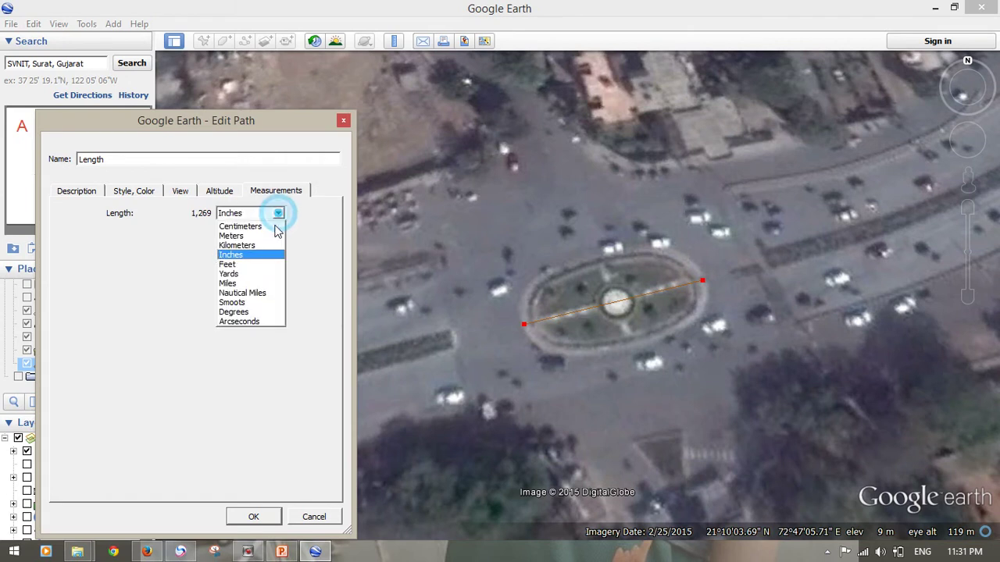
left_click(237, 237)
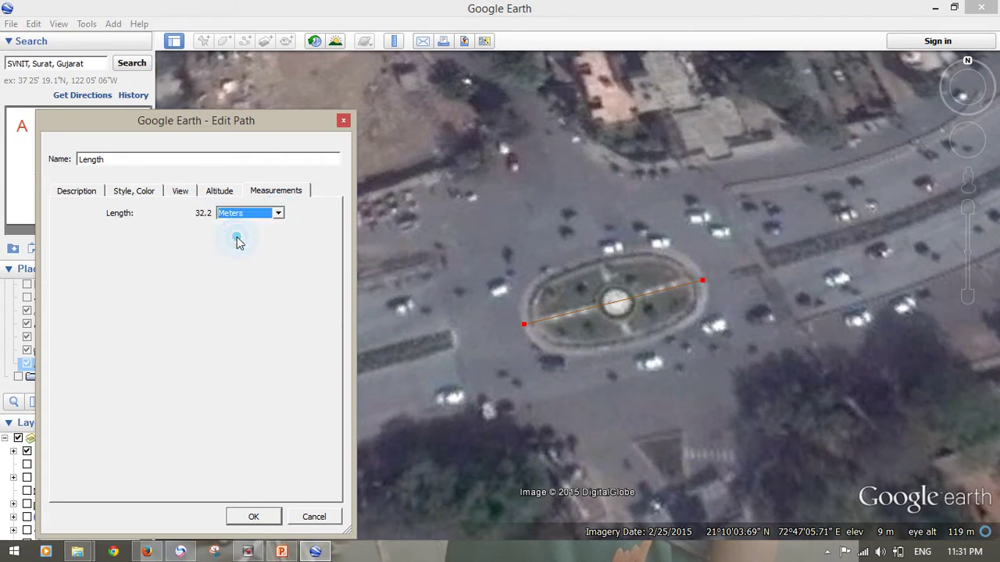
left_click(273, 516)
- Examine the saved Length path on the roundabout together with the surrounding AirPort Road, SVNIT and Railway Station Road placemarks
left_click_drag(668, 319, 513, 362)
left_click_drag(611, 340, 617, 356)
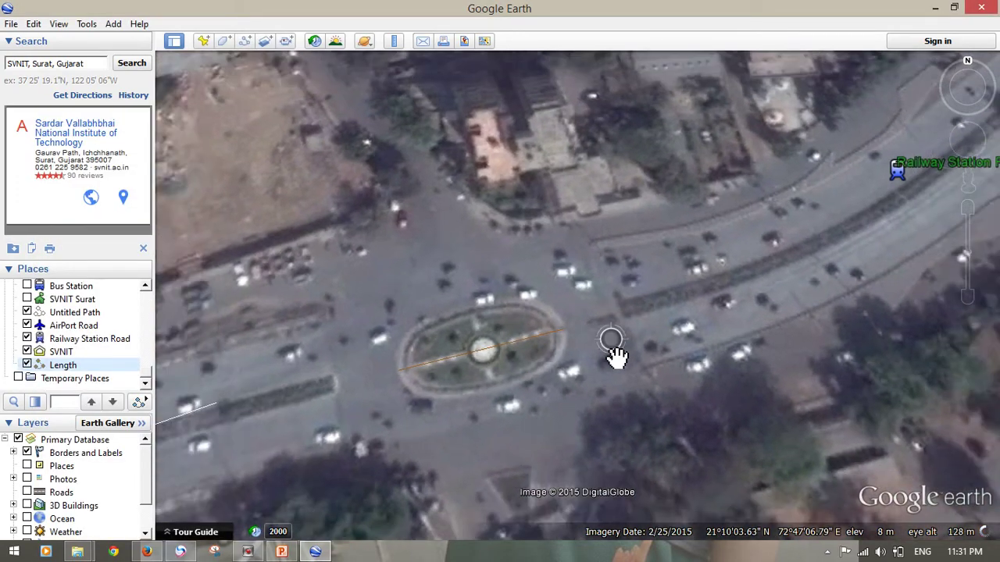
scroll(617, 355, "down", 3)
left_click_drag(654, 324, 681, 306)
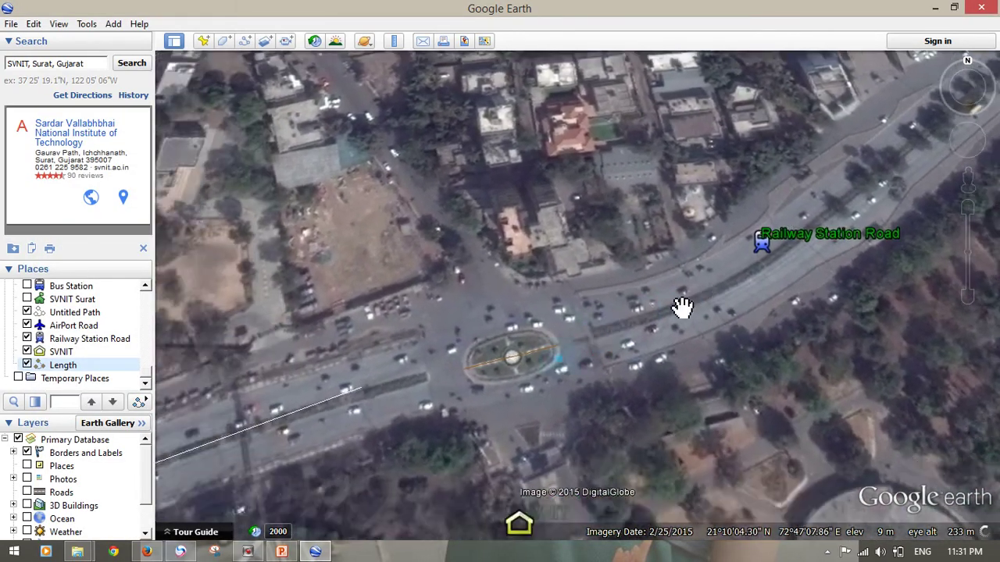
left_click_drag(419, 372, 402, 429)
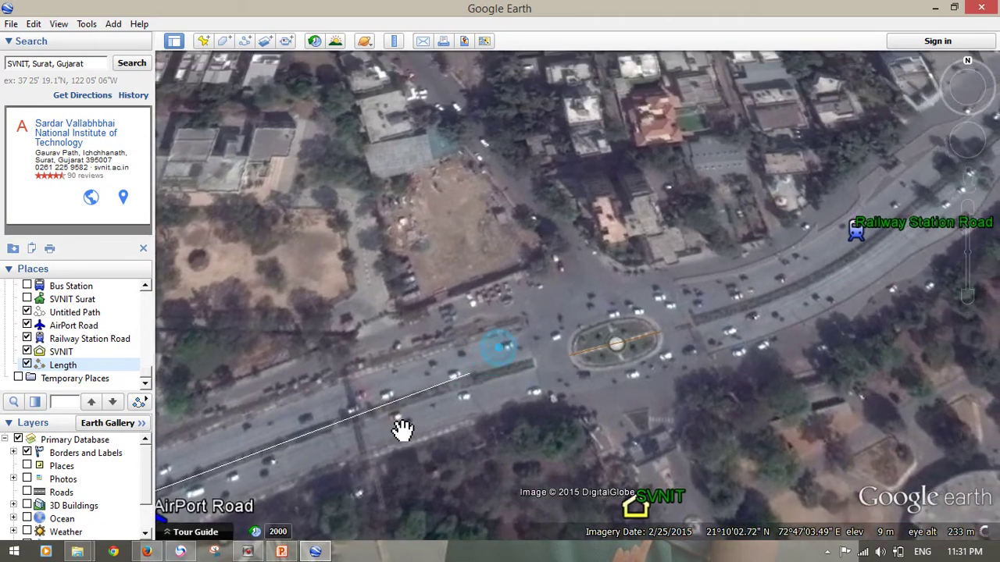
scroll(471, 375, "down", 2)
left_click_drag(504, 364, 445, 276)
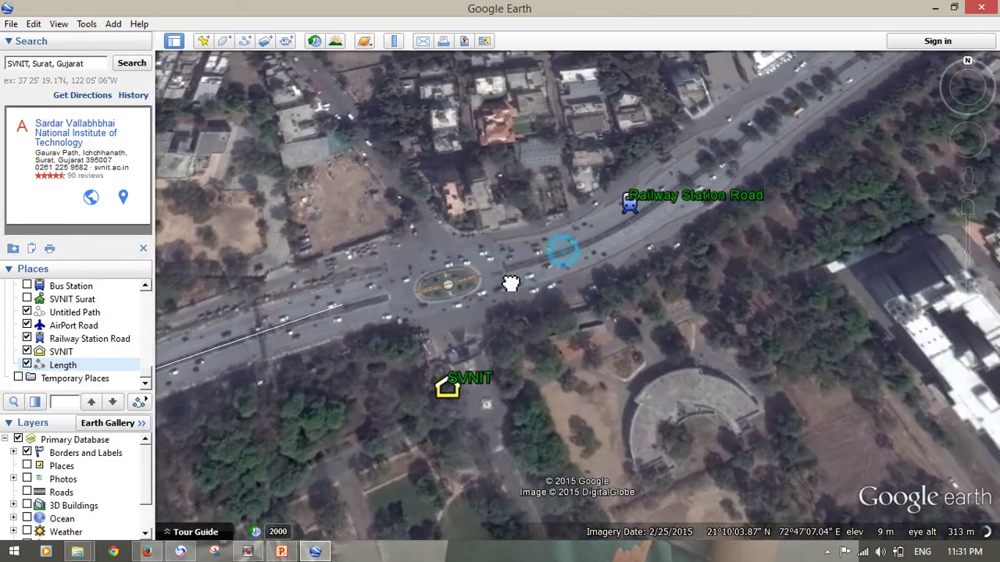
- Measure the width of the lower carriageway near Railway Station Road in meters with a temporary path about 10.5 m long, and discard the path
scroll(578, 263, "up", 4)
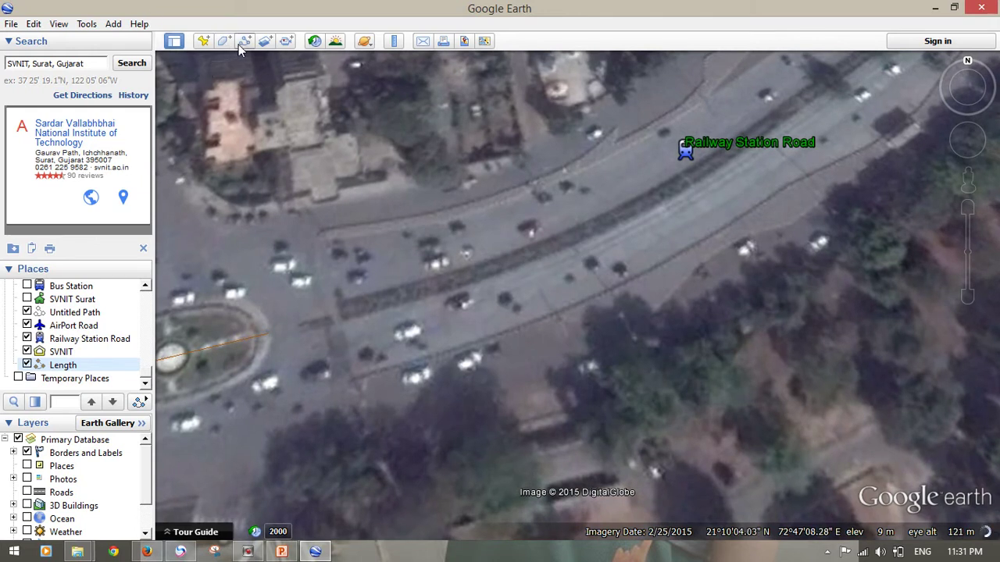
left_click(246, 42)
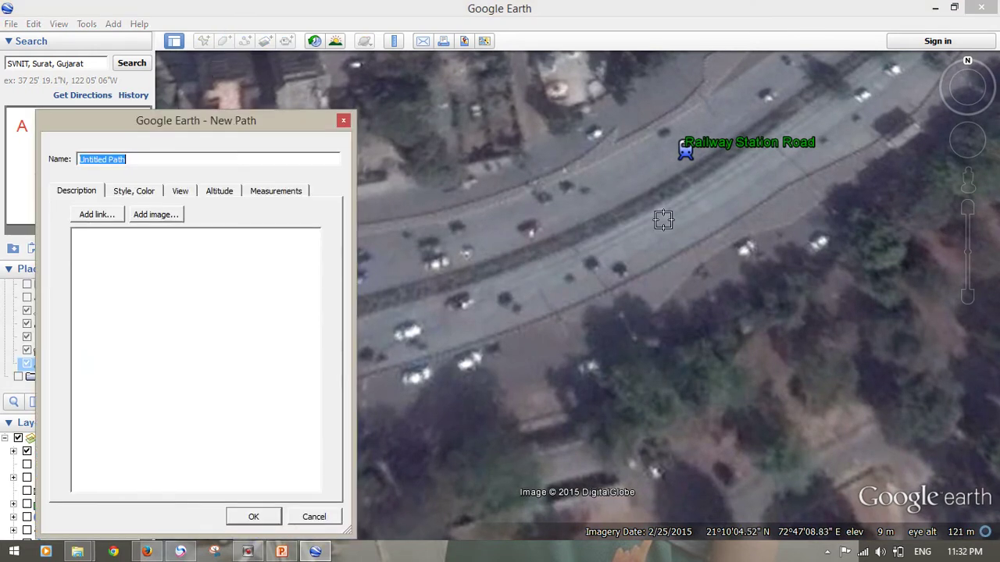
left_click(554, 253)
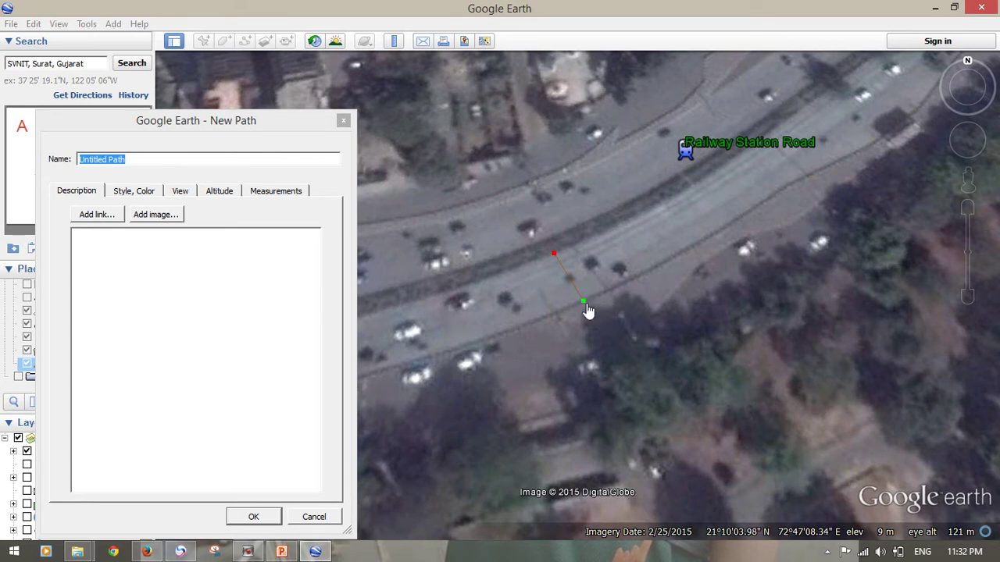
left_click_drag(585, 307, 638, 284)
left_click(265, 191)
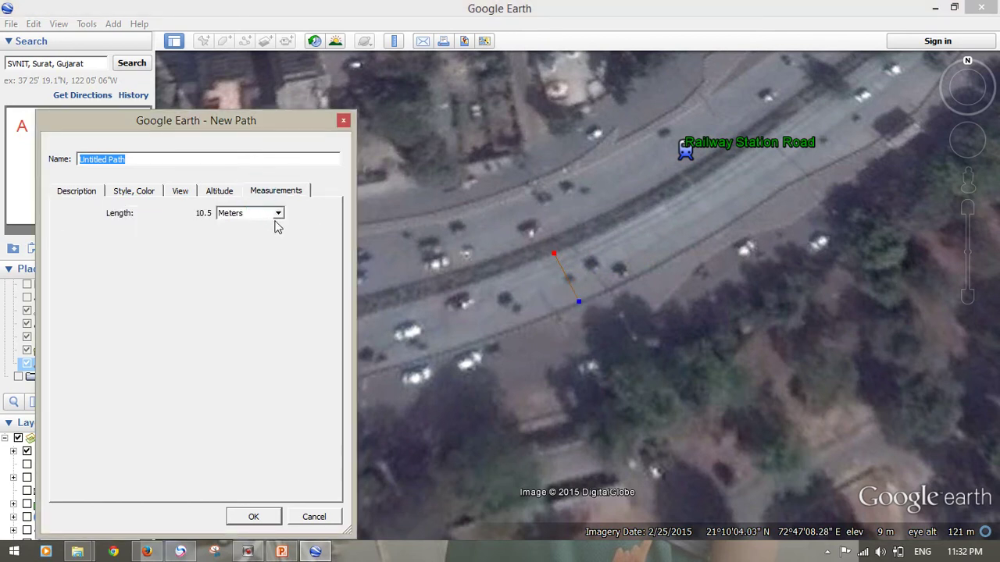
left_click(344, 121)
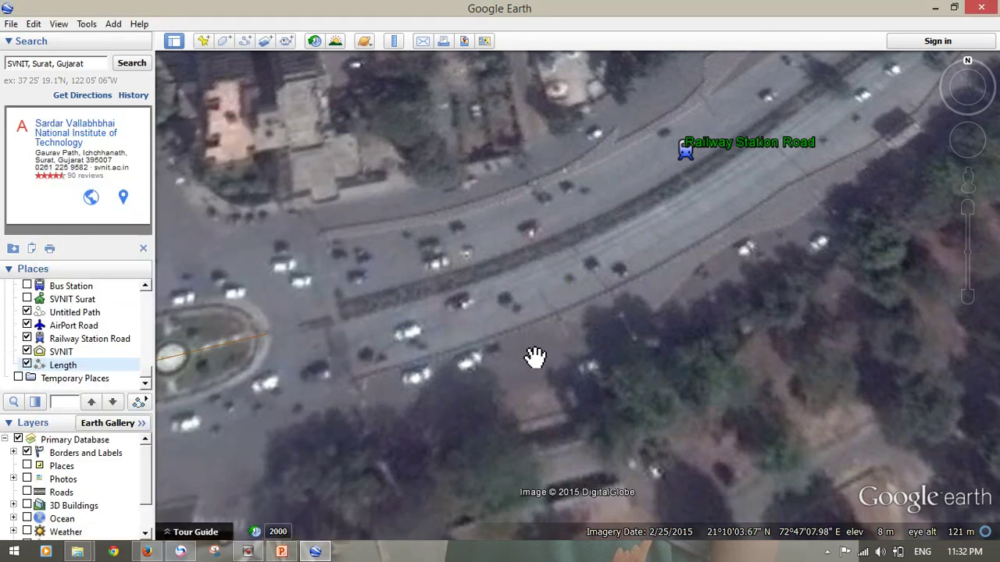
- Review the whole junction around the roundabout with its saved paths and the three road and campus placemarks
scroll(330, 361, "down", 2)
left_click_drag(346, 364, 613, 238)
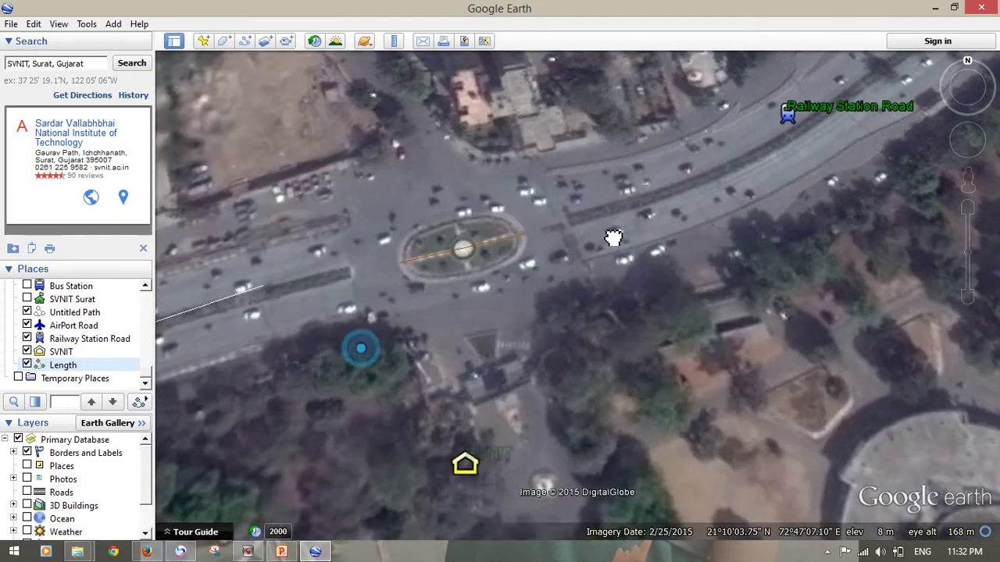
scroll(507, 298, "down", 3)
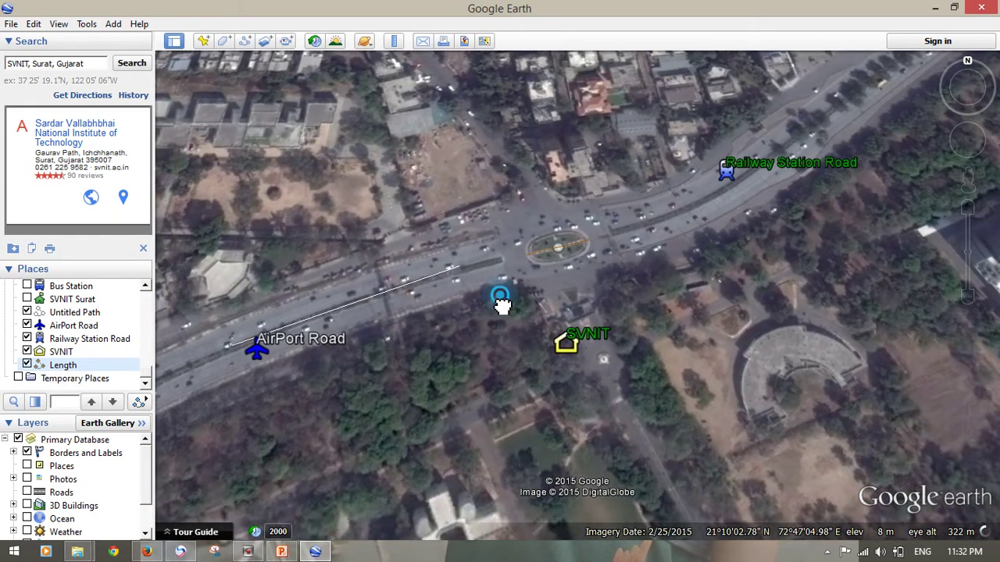
left_click_drag(500, 301, 386, 339)
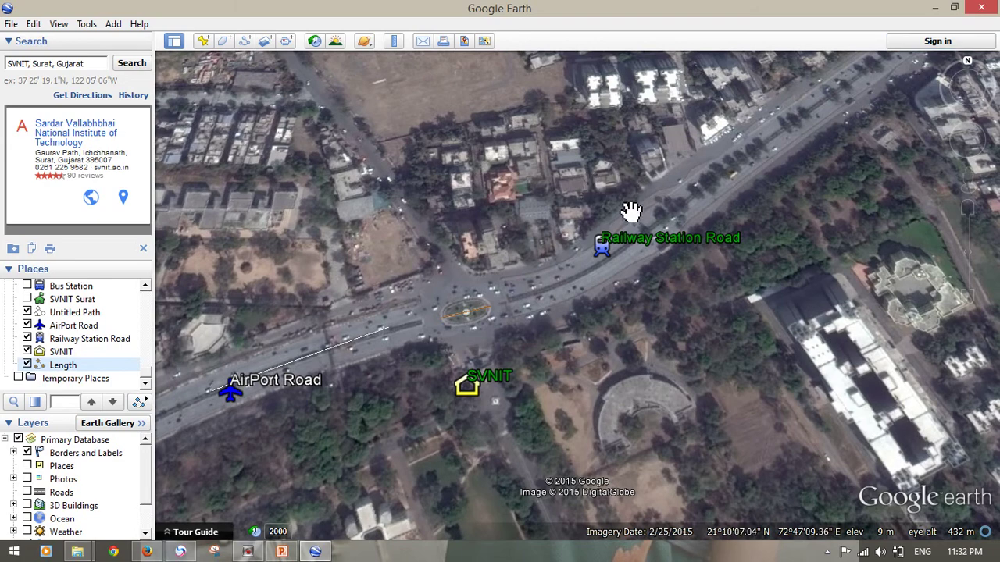
left_click_drag(382, 309, 537, 294)
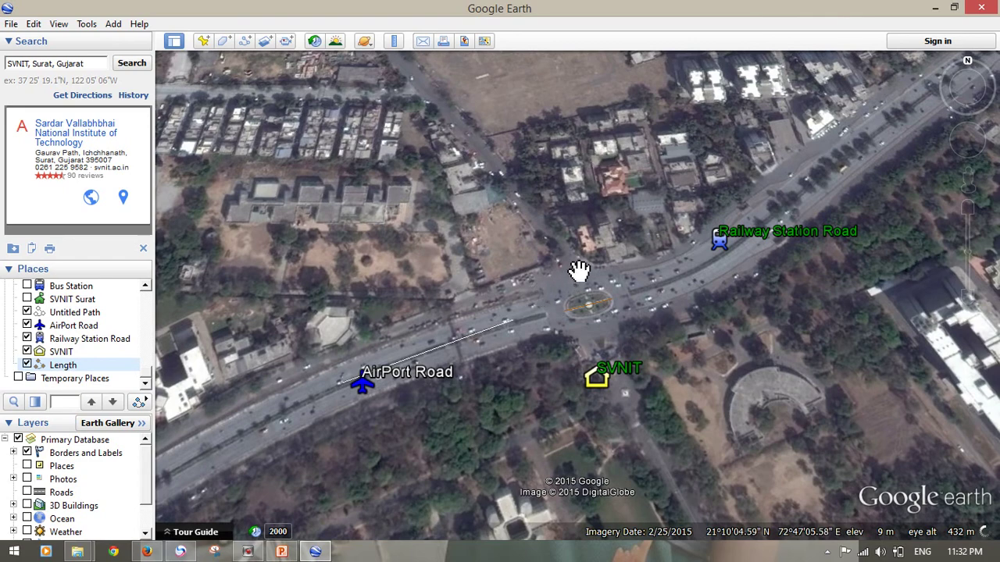
scroll(582, 270, "up", 2)
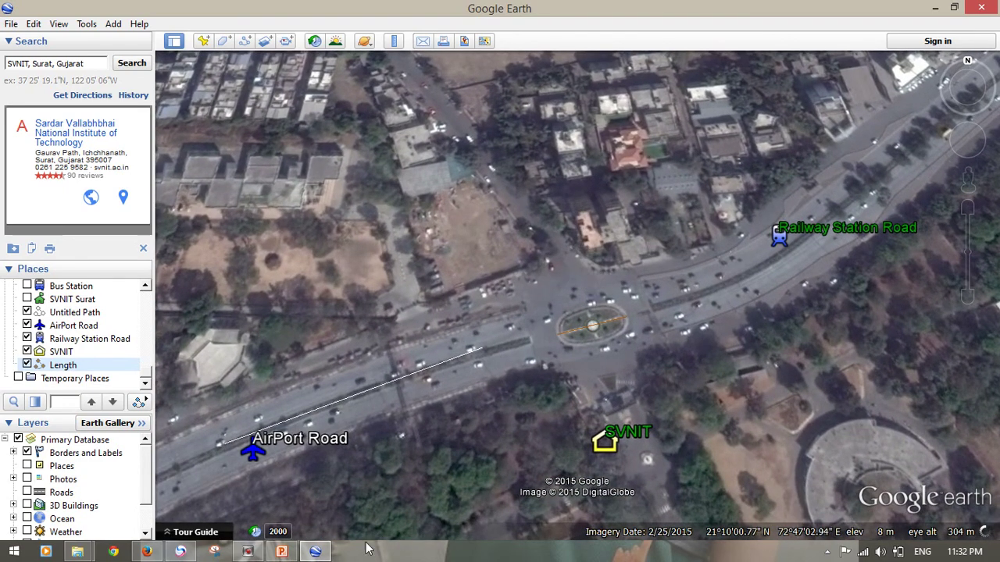
mouse_move(248, 551)
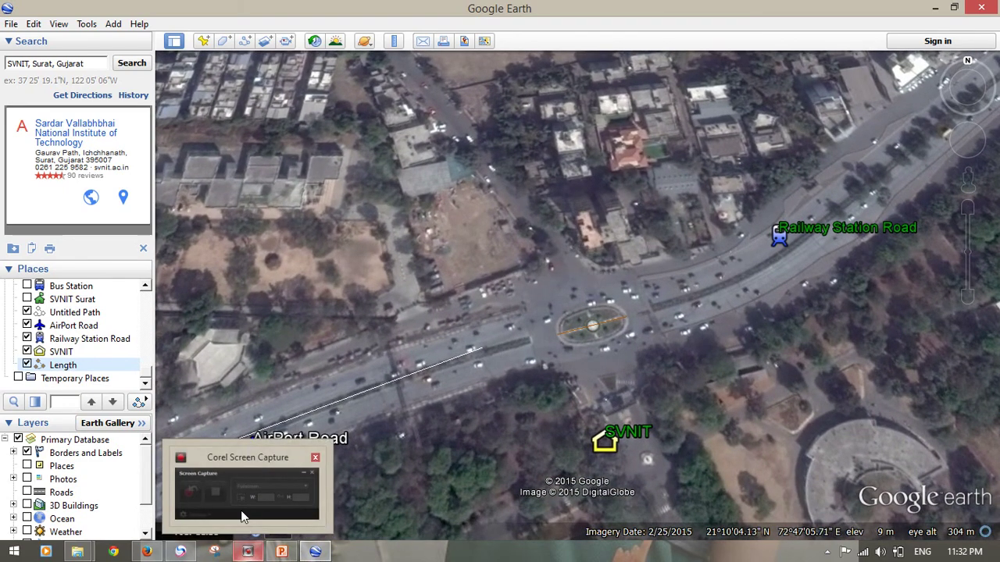